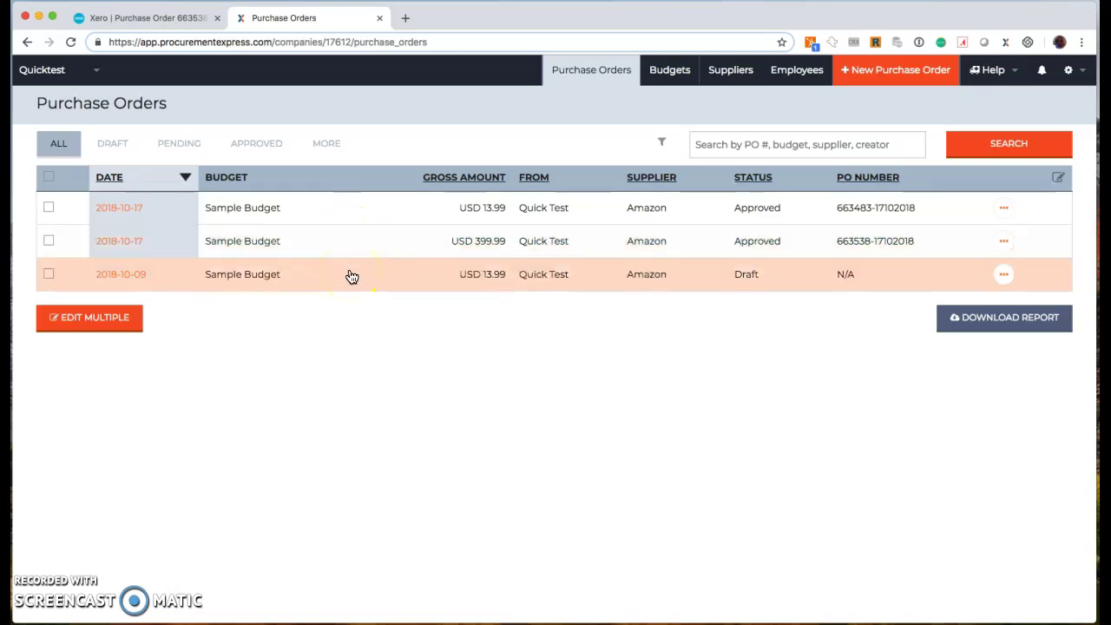
# Switch to Xero and view the tracking categories Department and Critical Level with their options
pyautogui.click(149, 18)
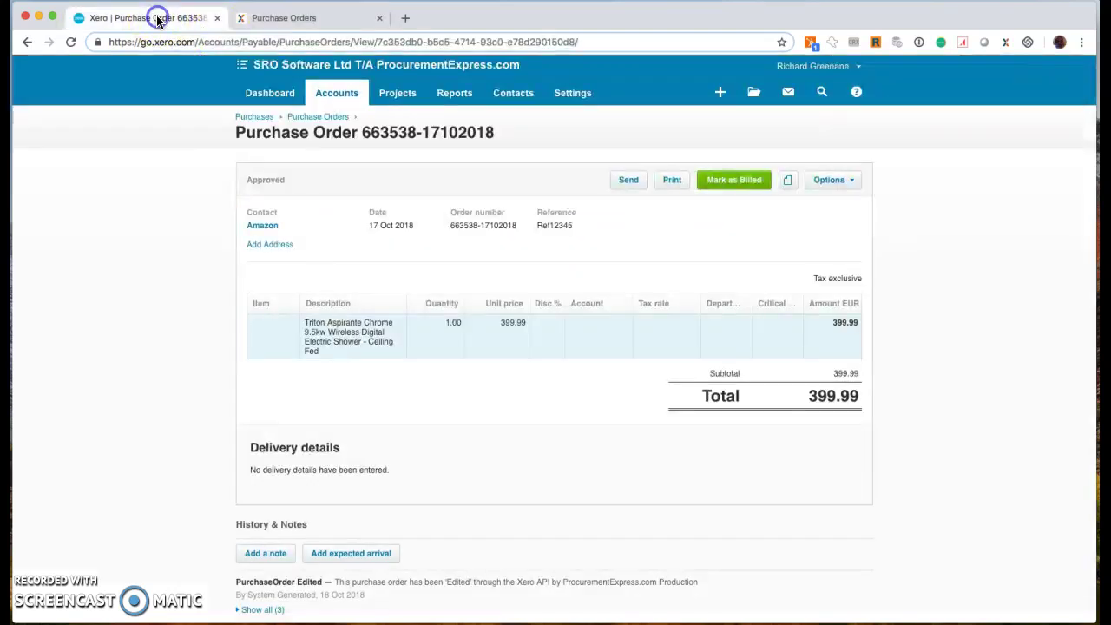
pyautogui.scroll(-2, 308, 229)
pyautogui.scroll(2, 308, 233)
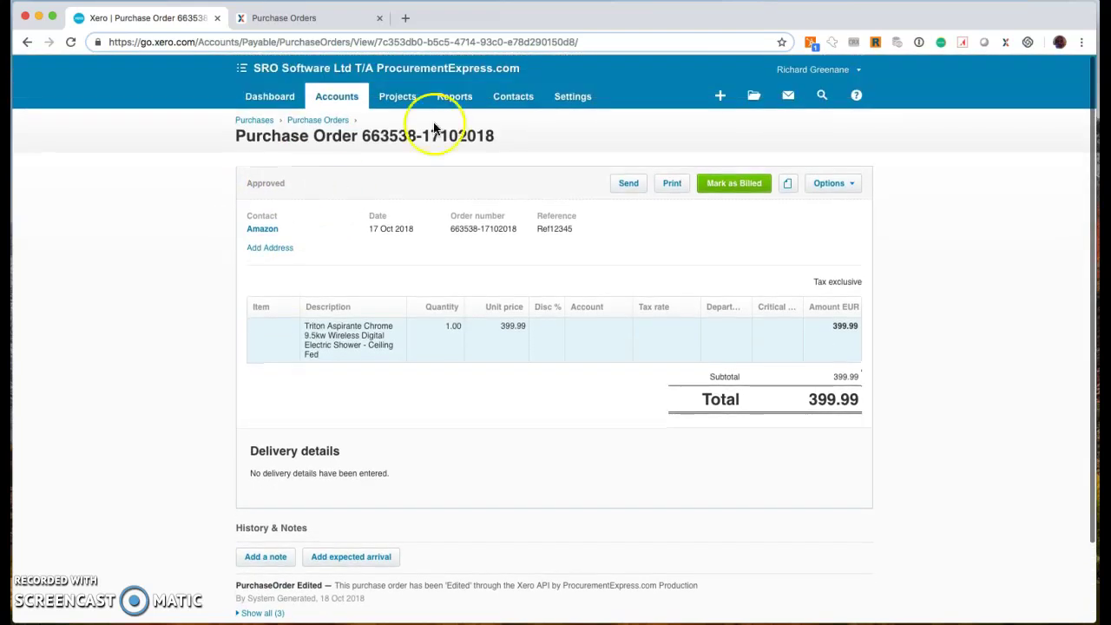
pyautogui.click(573, 101)
pyautogui.click(582, 125)
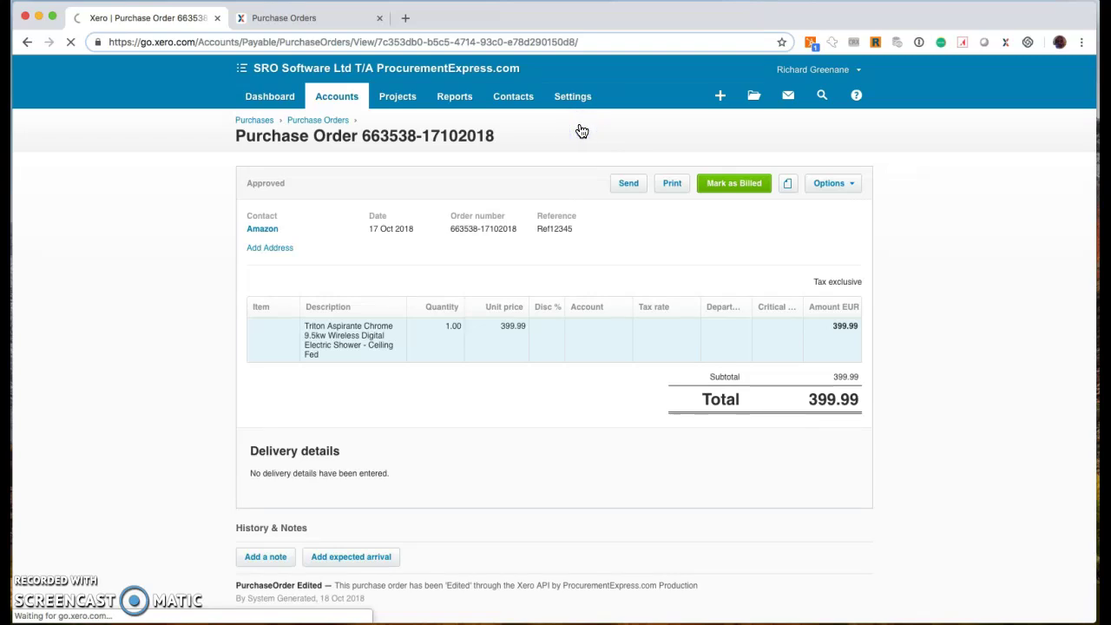
pyautogui.click(591, 278)
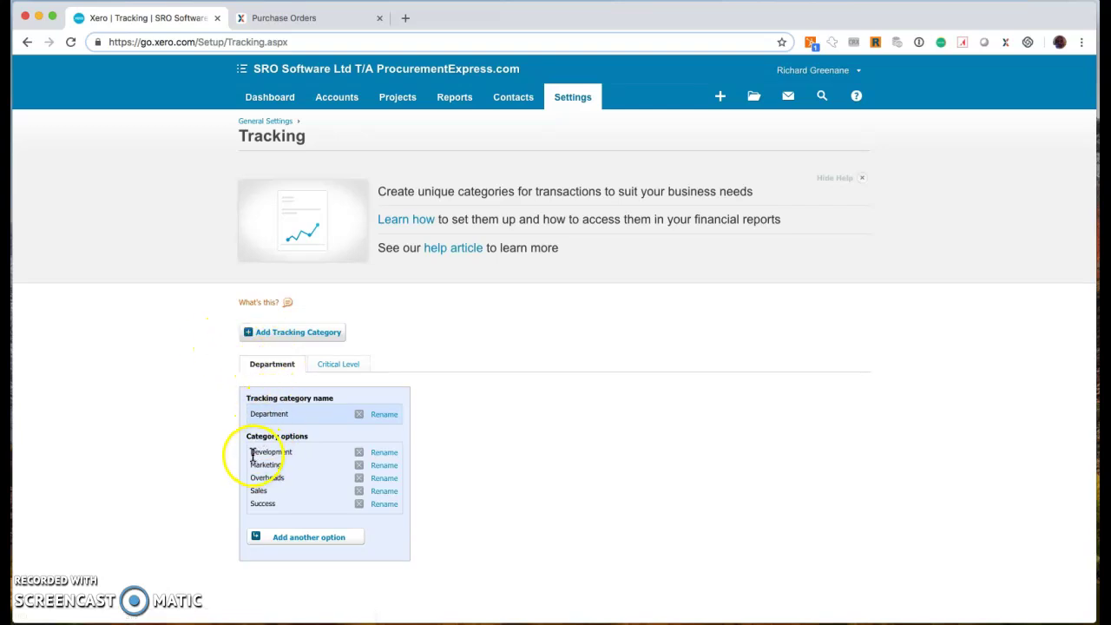
pyautogui.click(337, 366)
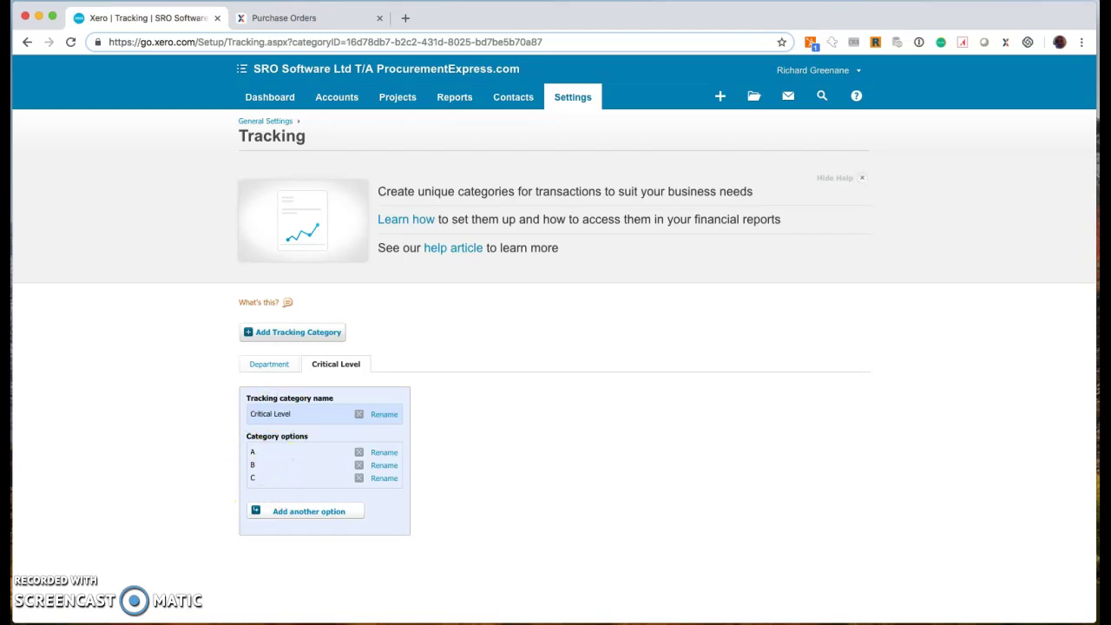
# Switch to ProcurementExpress and open the custom fields section of the company's purchase order settings
pyautogui.click(309, 17)
pyautogui.moveTo(1072, 70)
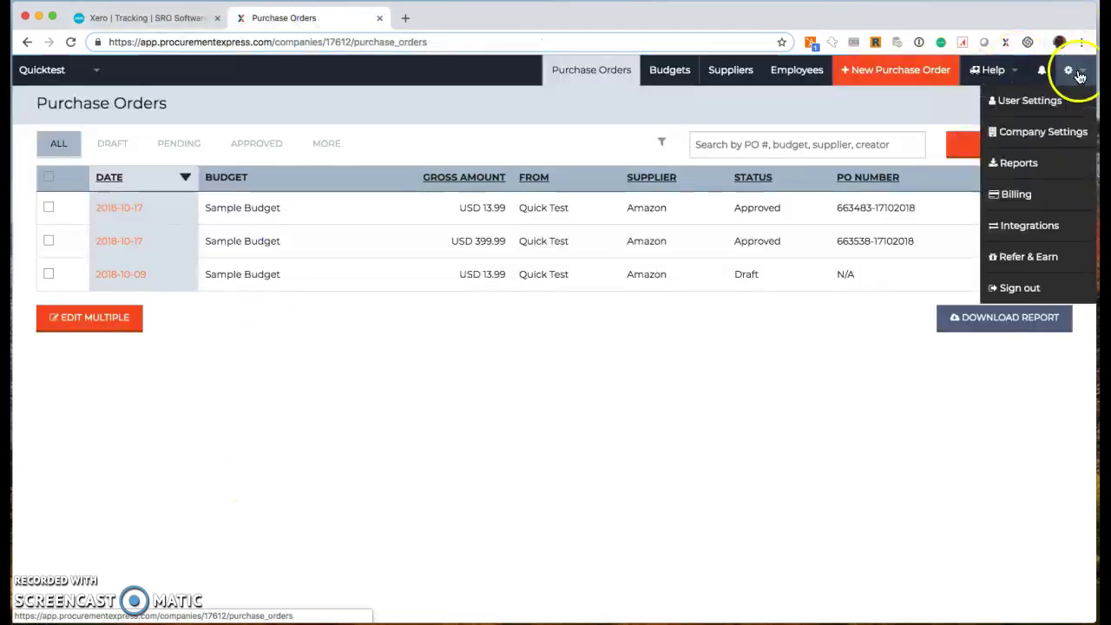
pyautogui.click(1050, 131)
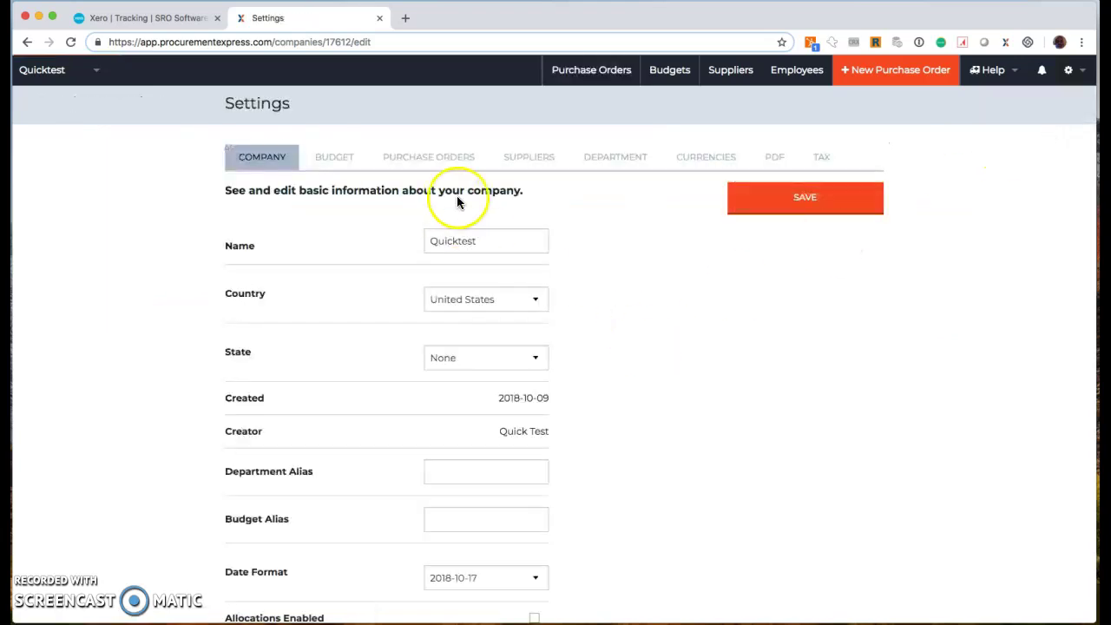
pyautogui.click(428, 156)
pyautogui.scroll(-3, 427, 385)
pyautogui.scroll(-5, 427, 387)
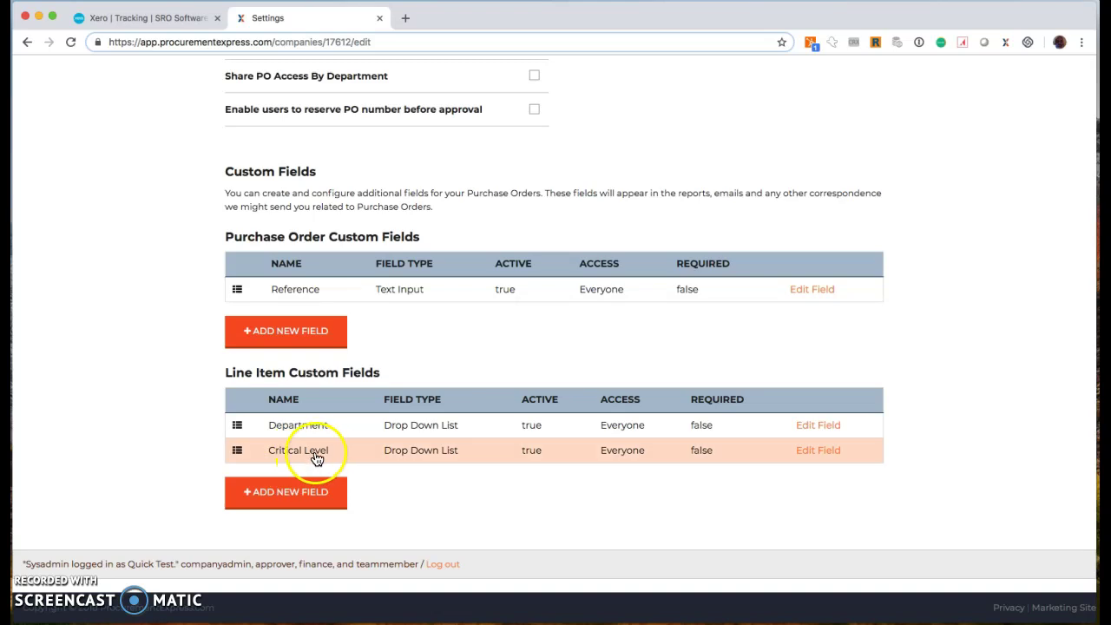
# Open the Department line item field, save it, and go back to the Reference purchase order custom field
pyautogui.click(828, 424)
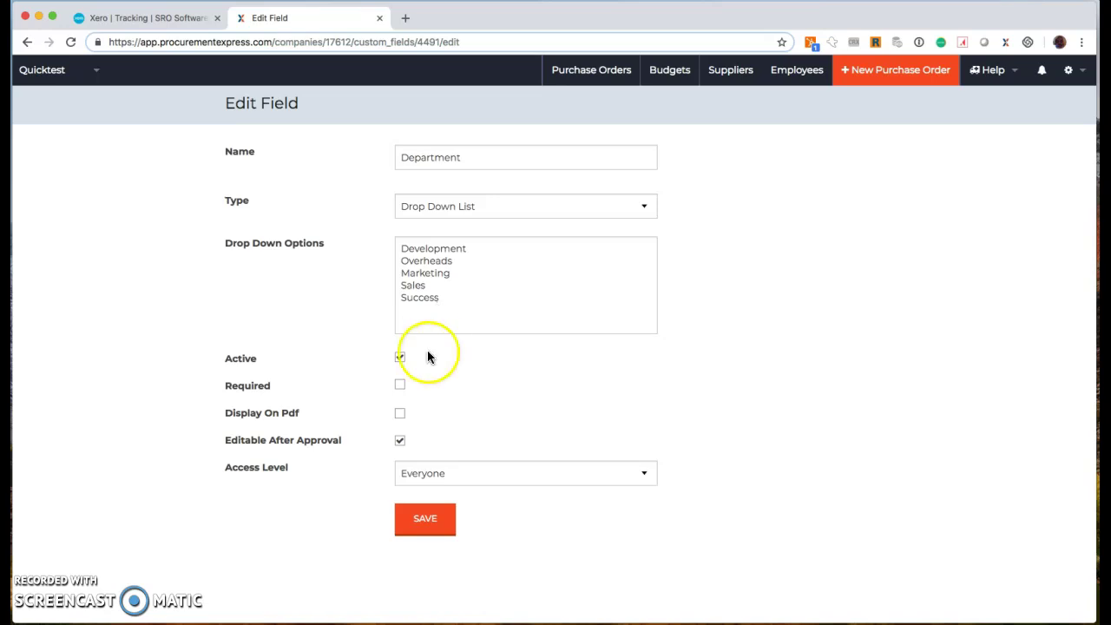
pyautogui.click(420, 524)
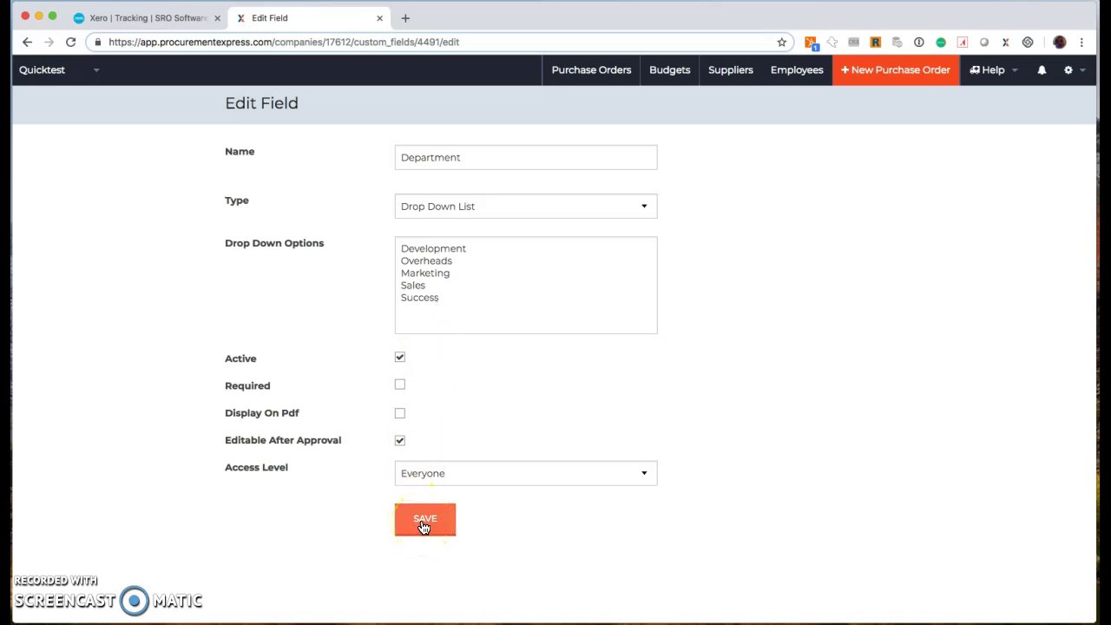
pyautogui.click(423, 525)
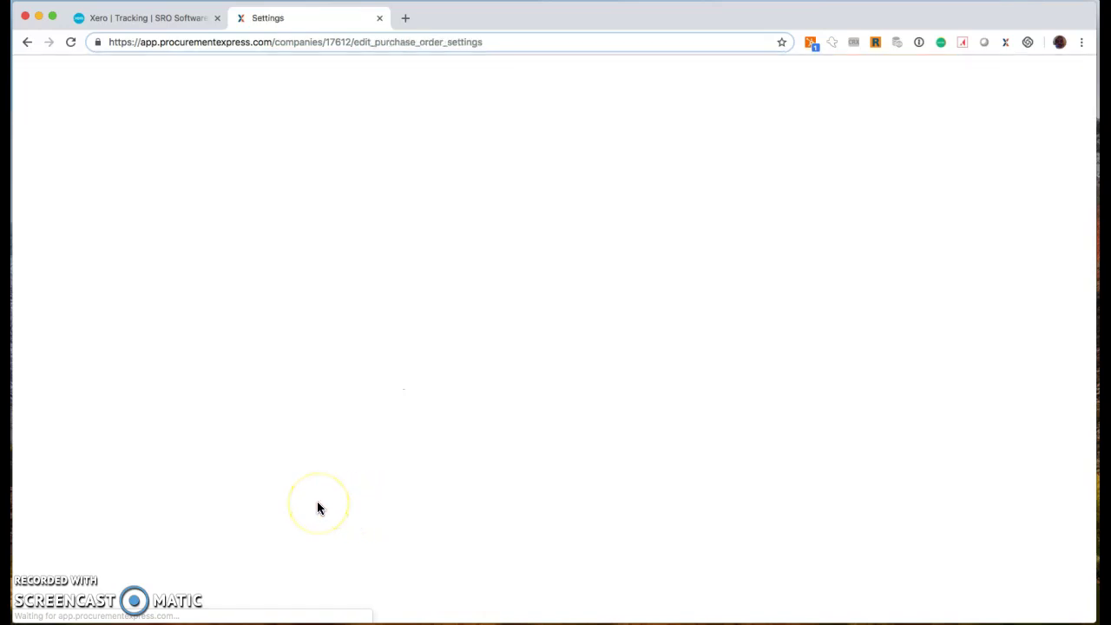
pyautogui.scroll(-3, 317, 506)
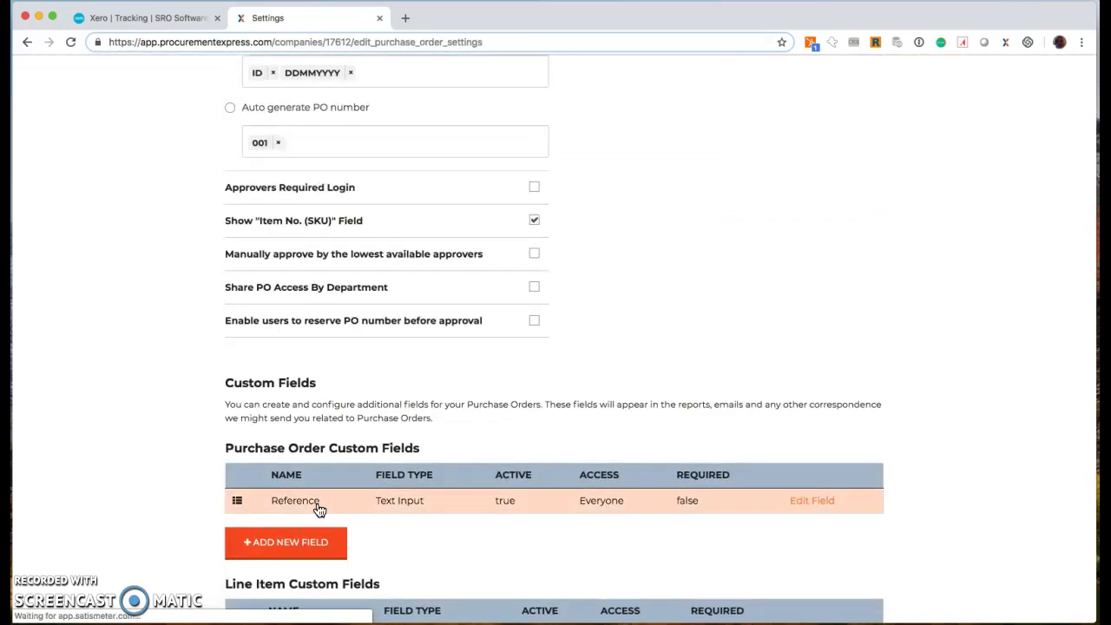
pyautogui.scroll(-2, 318, 507)
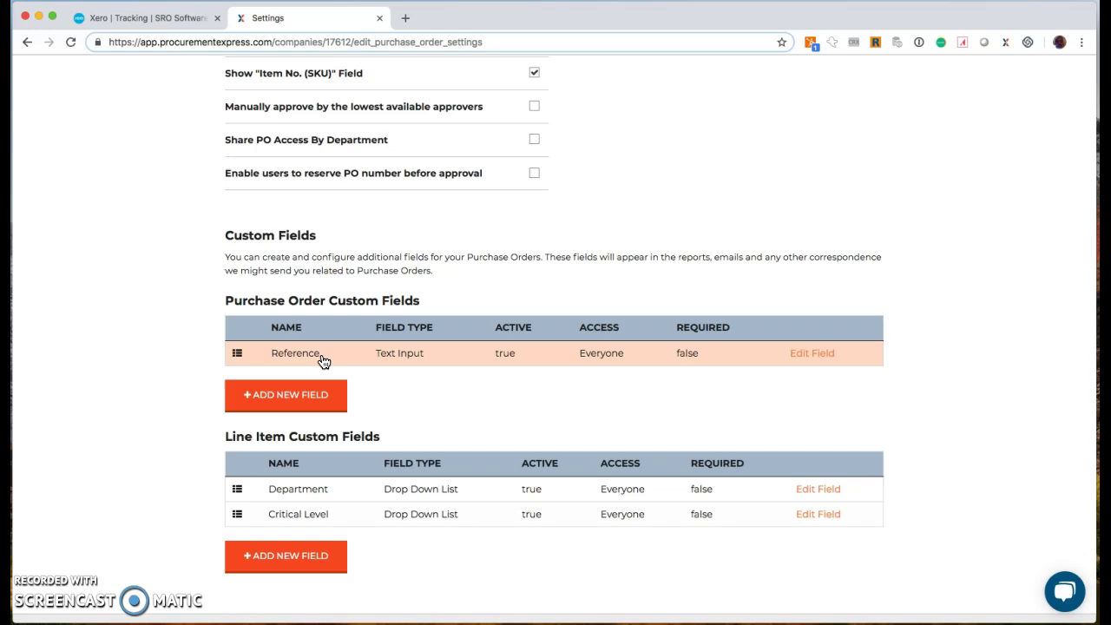
pyautogui.click(317, 355)
# Switch to Xero and open the list of approved purchase orders
pyautogui.click(156, 12)
pyautogui.click(156, 11)
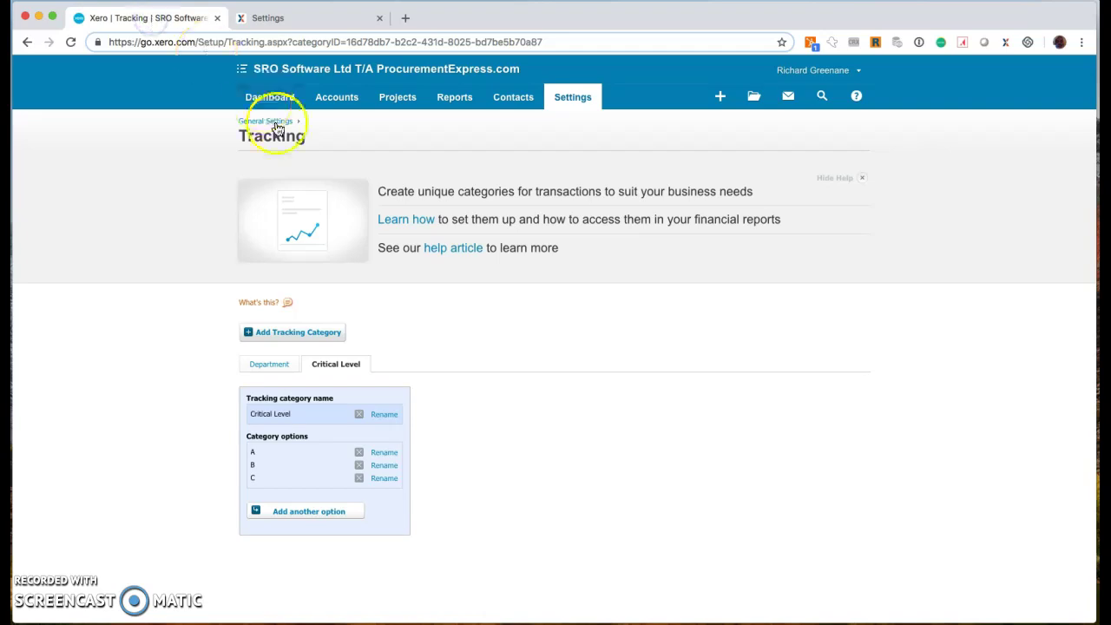
pyautogui.click(333, 107)
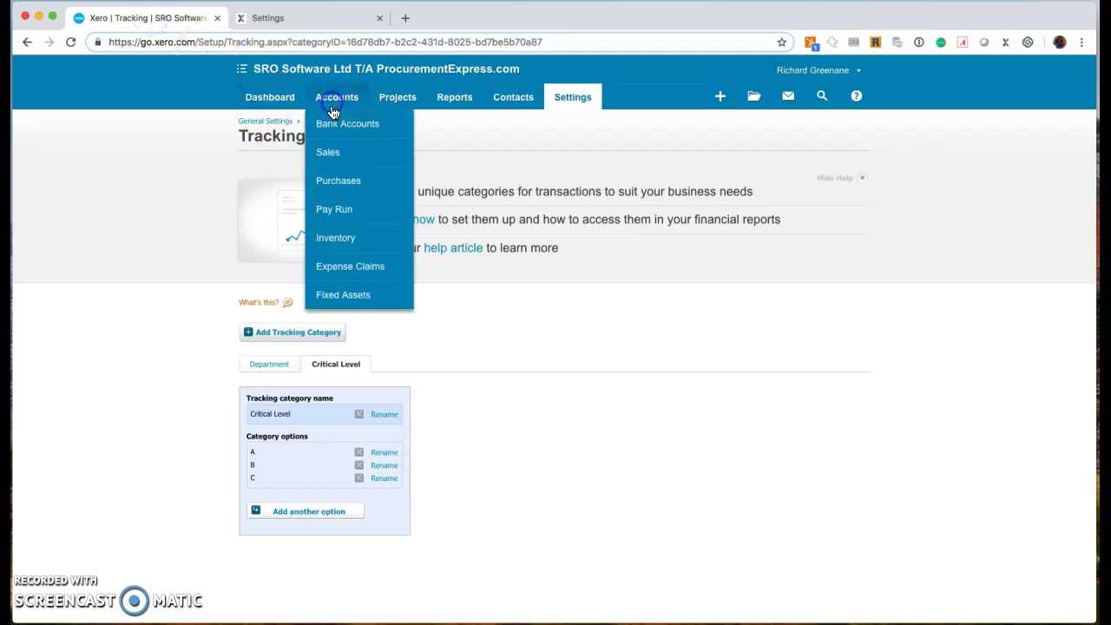
pyautogui.click(343, 183)
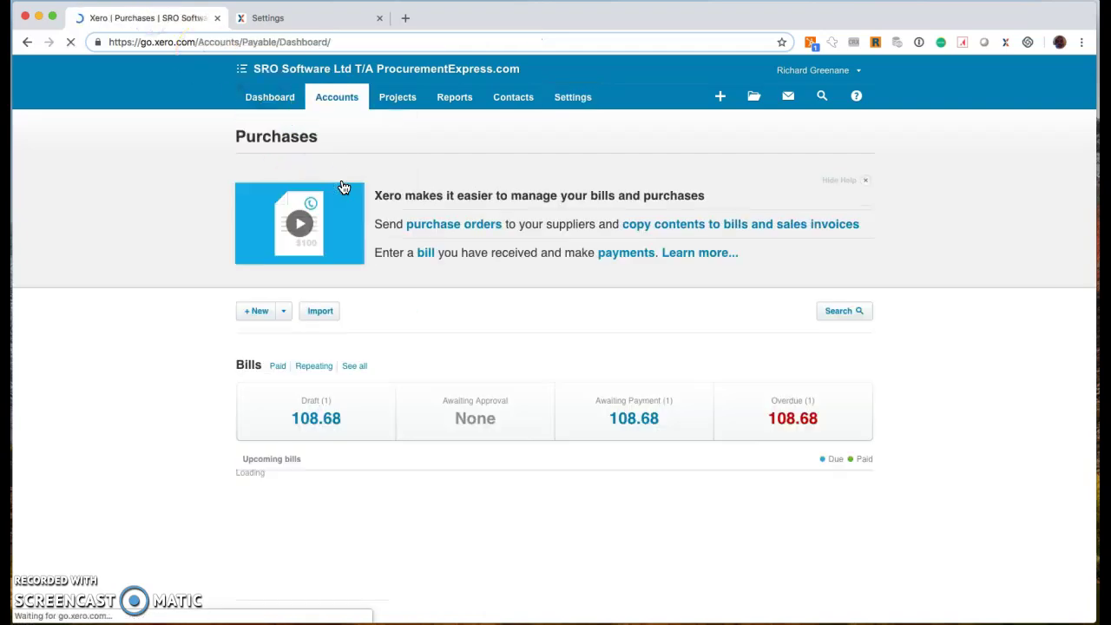
pyautogui.scroll(-3, 635, 434)
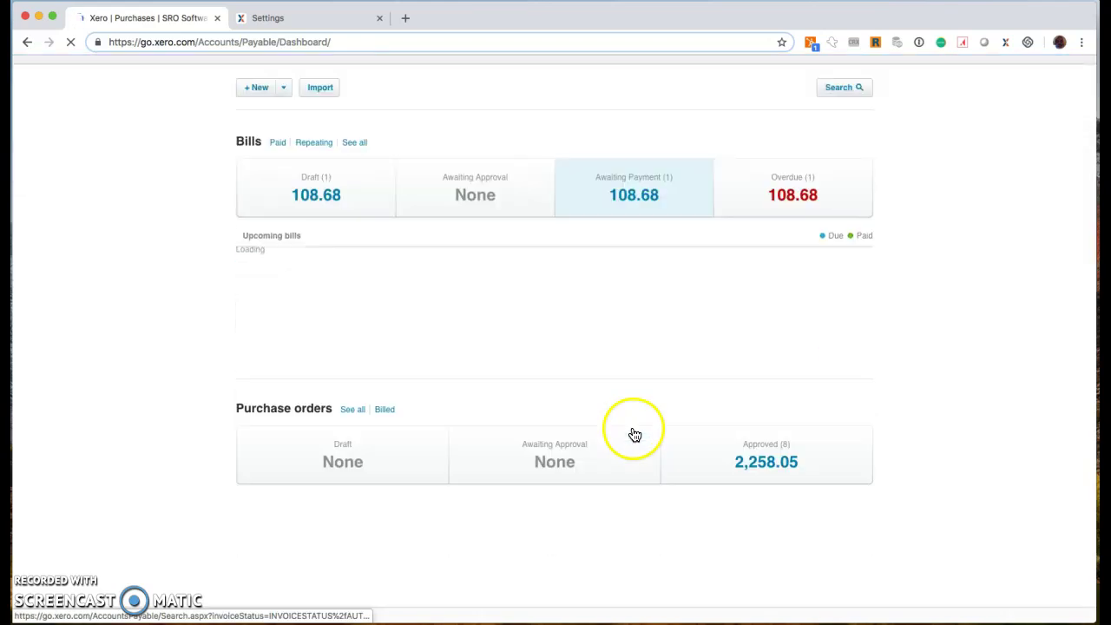
pyautogui.click(770, 455)
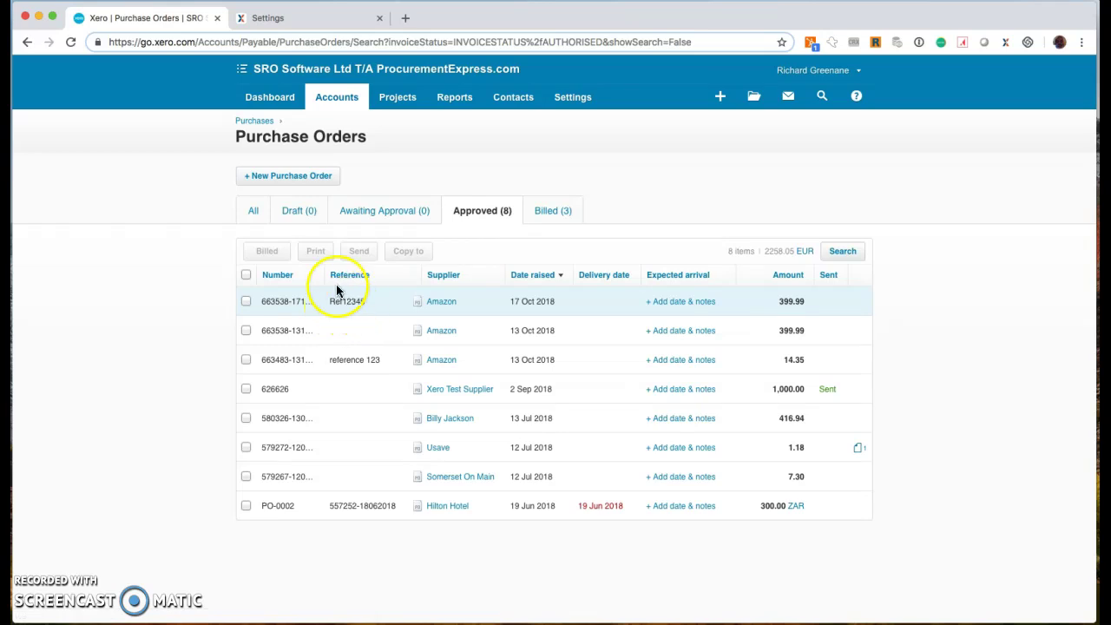
# Switch to ProcurementExpress and open the approved Amazon purchase order for USD 13.99
pyautogui.click(267, 17)
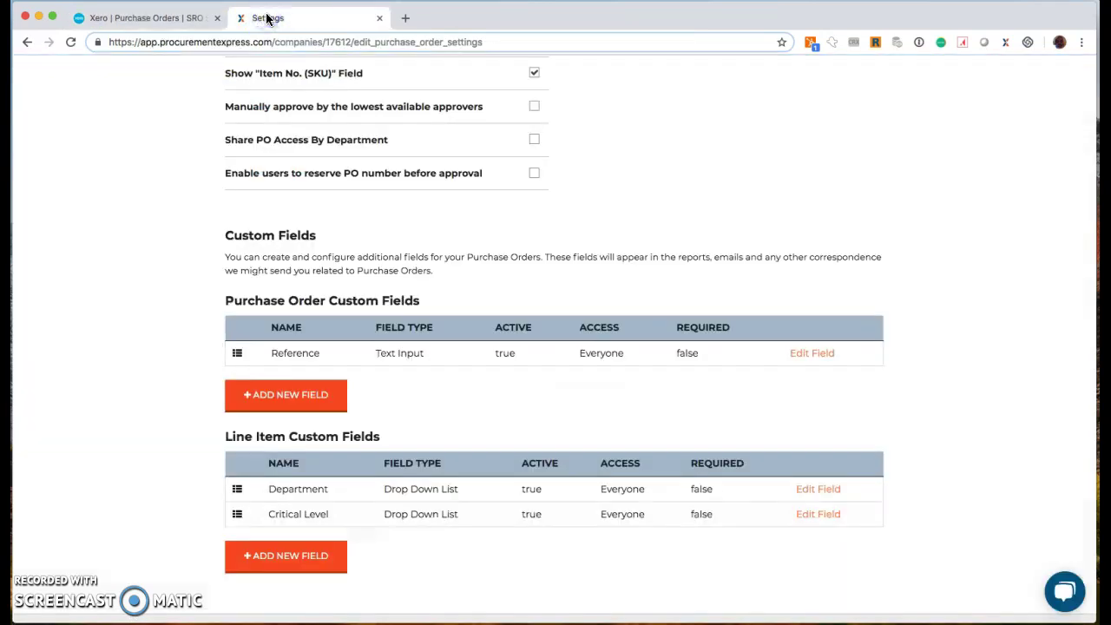
pyautogui.scroll(5, 384, 298)
pyautogui.click(570, 72)
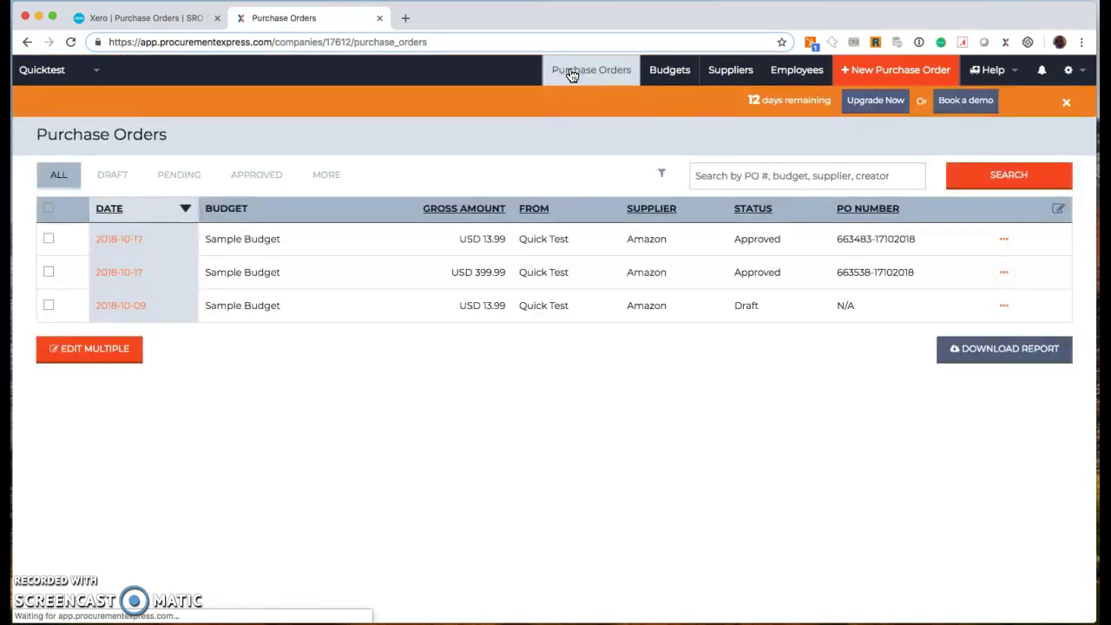
pyautogui.click(502, 314)
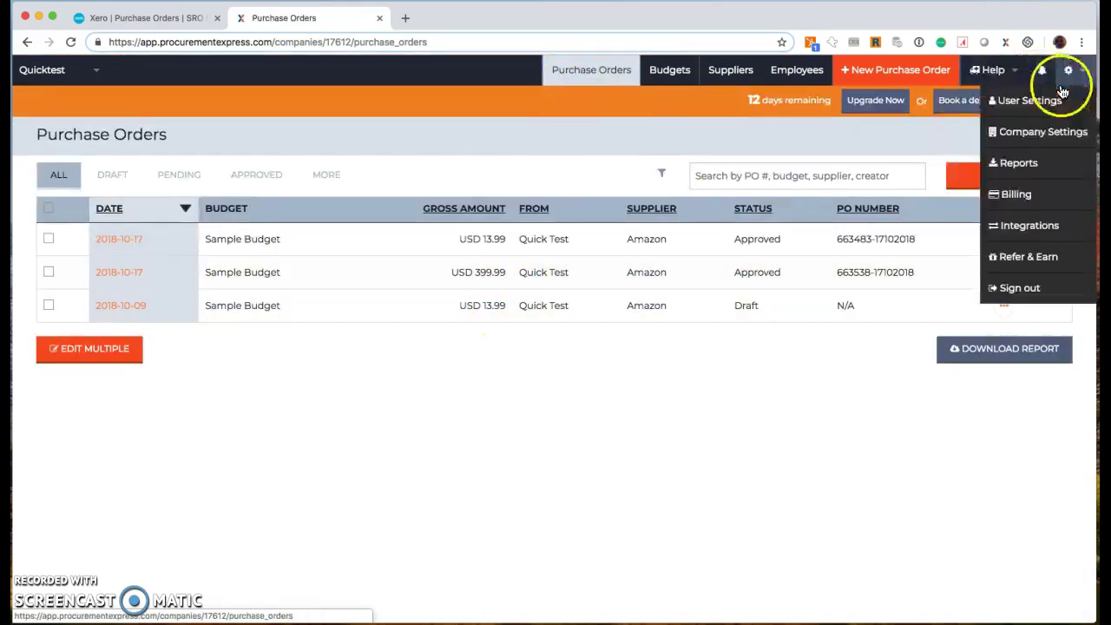
pyautogui.click(1064, 105)
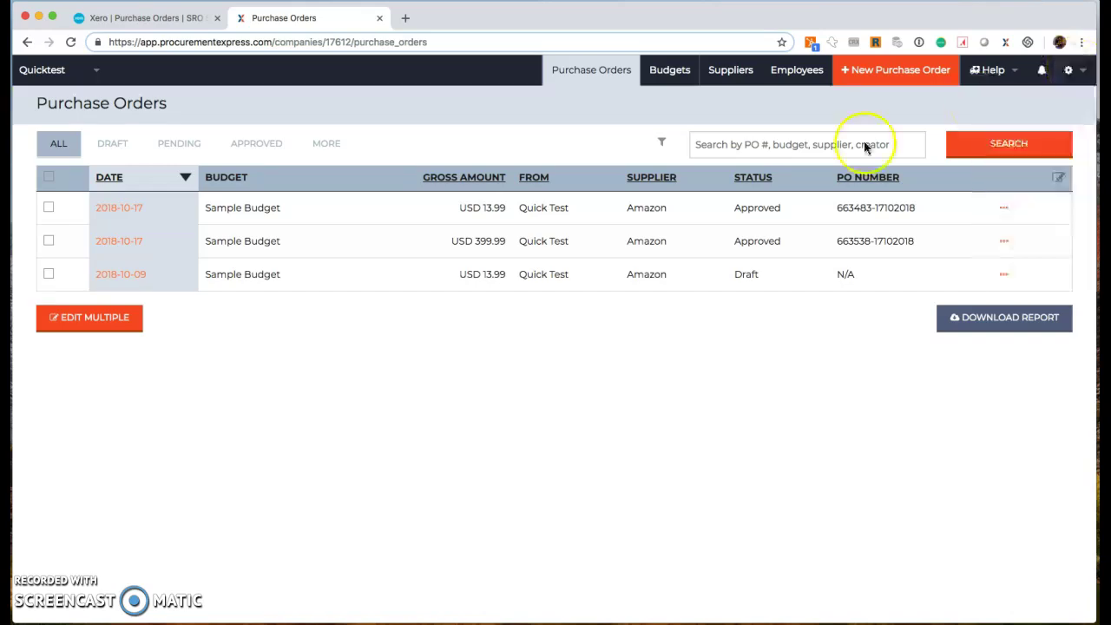
pyautogui.click(476, 215)
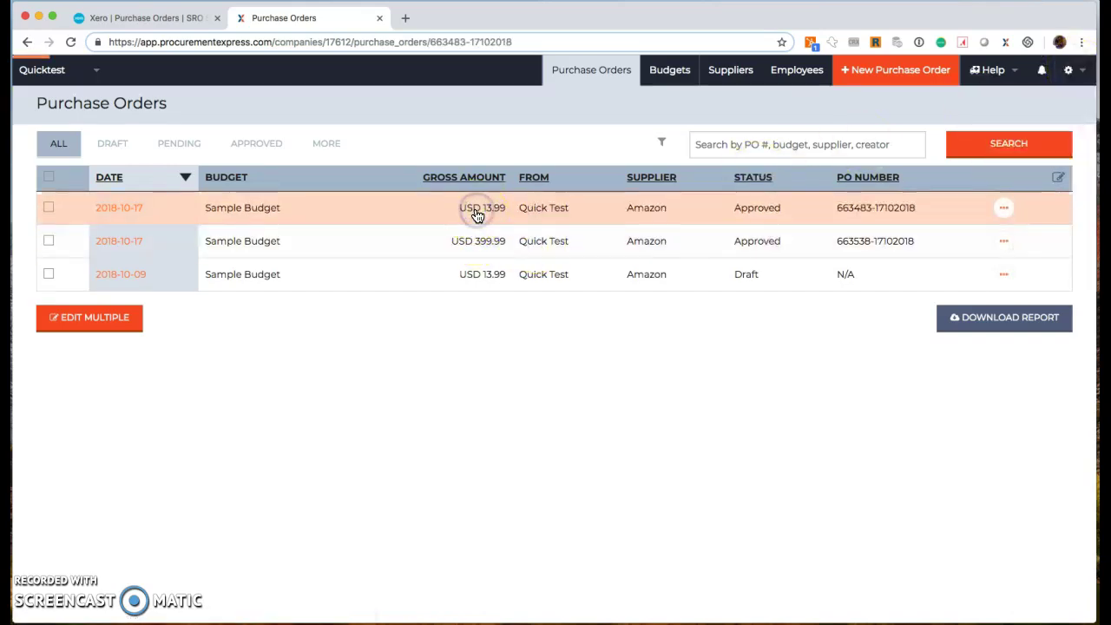
# Examine the Department and Critical Level of each line item and the order's Reference field
pyautogui.scroll(-2, 462, 467)
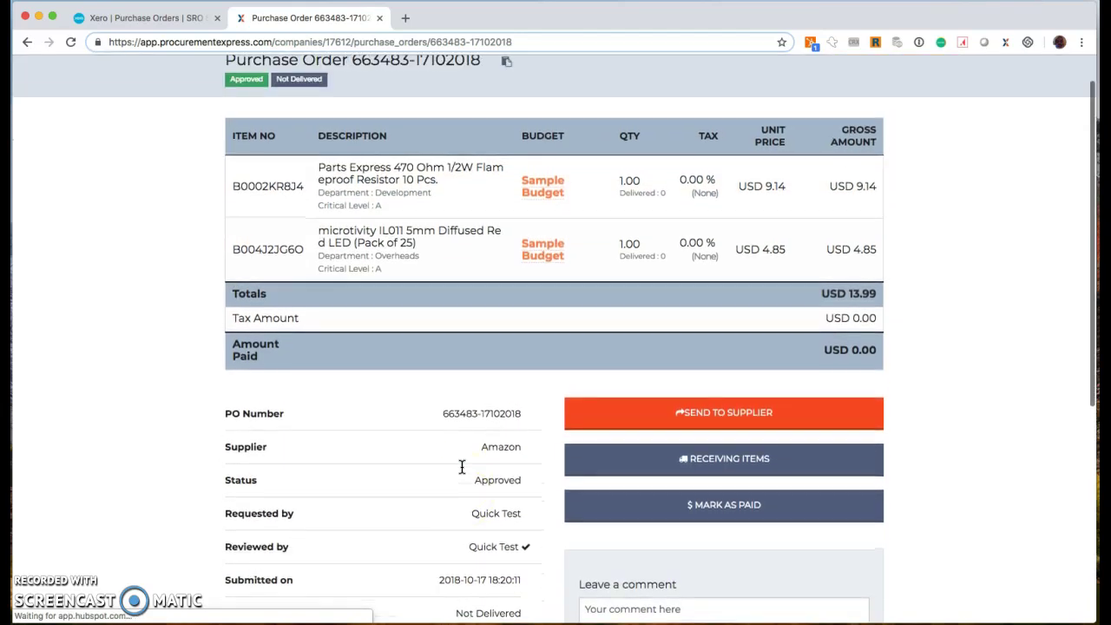
pyautogui.scroll(-2, 462, 467)
pyautogui.scroll(3, 462, 467)
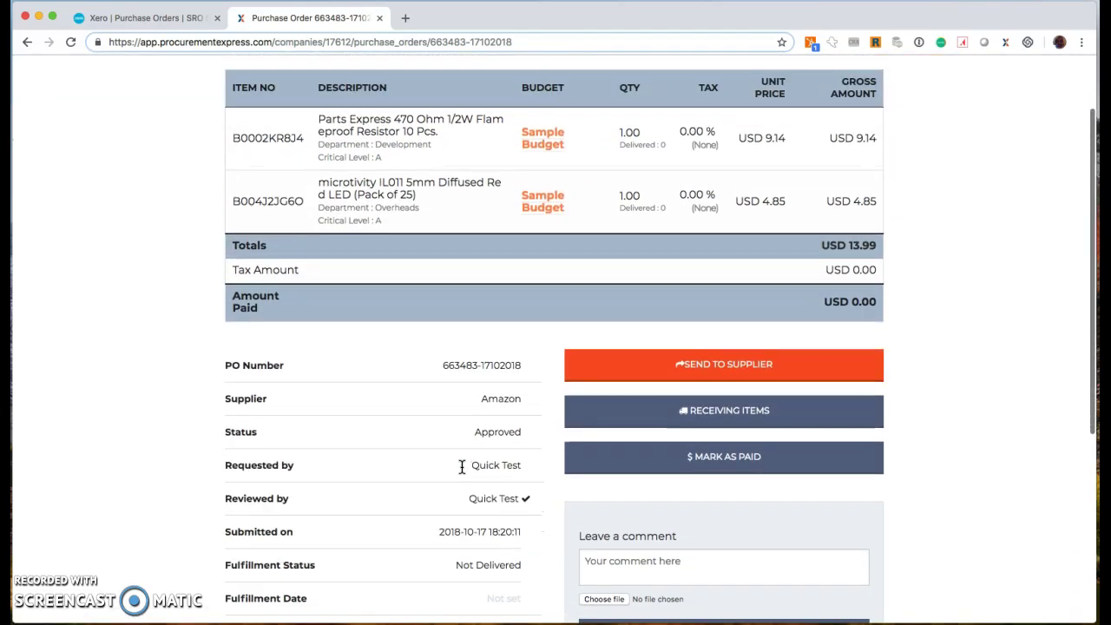
pyautogui.scroll(-3, 462, 467)
pyautogui.scroll(-3, 461, 467)
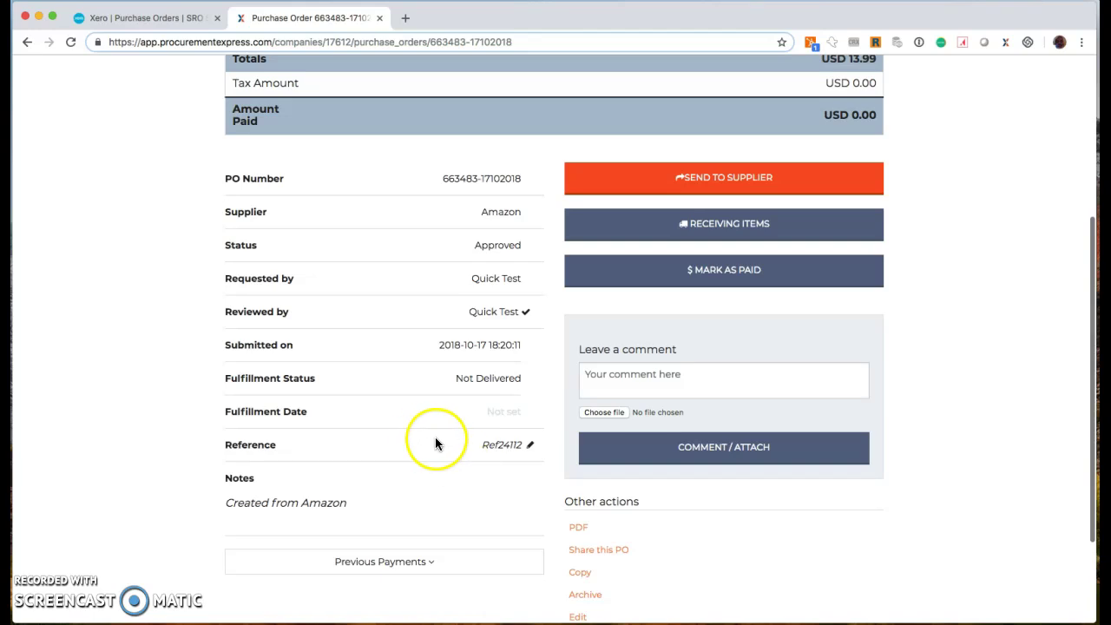
pyautogui.scroll(4, 442, 378)
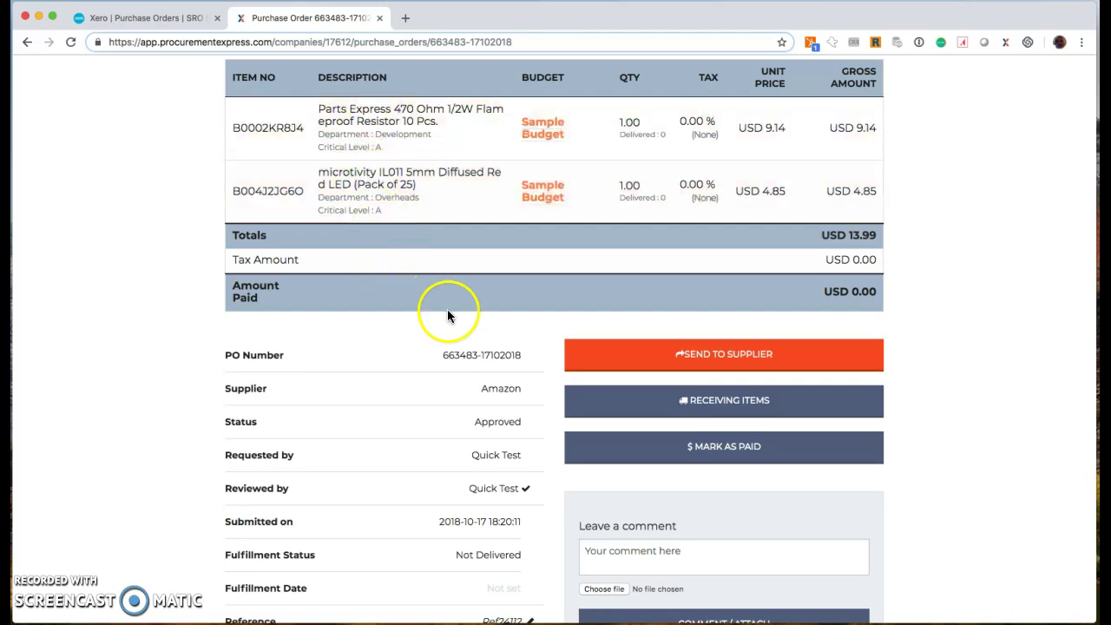
pyautogui.scroll(-3, 469, 373)
pyautogui.scroll(-1, 485, 432)
pyautogui.scroll(7, 483, 434)
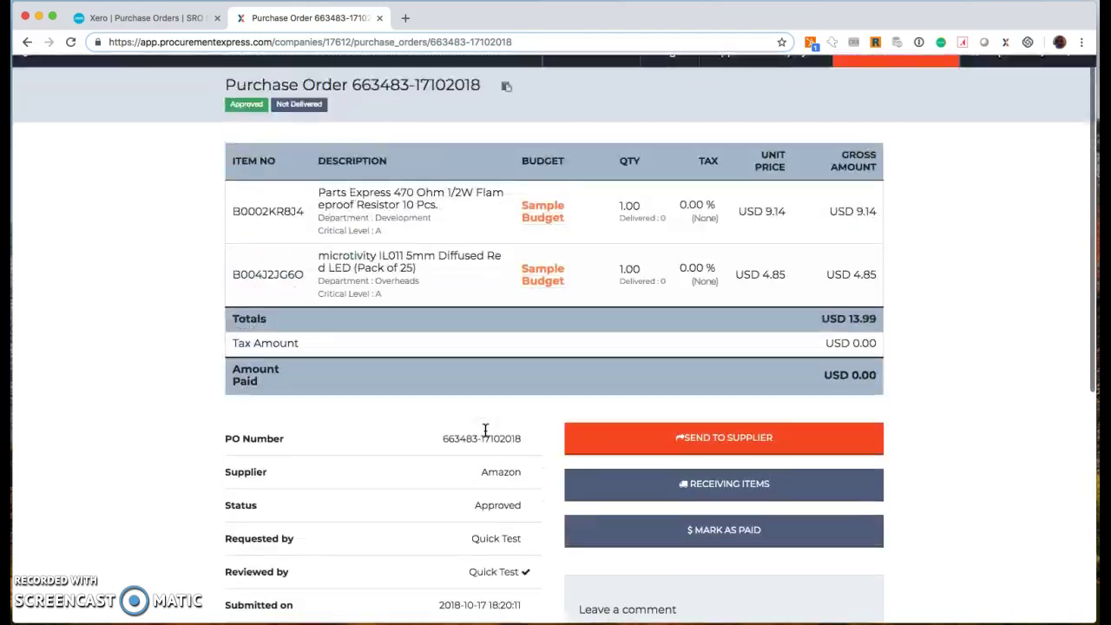
# Open the Xero integration and allow it access to the organisation's data for 30 minutes
pyautogui.click(1070, 71)
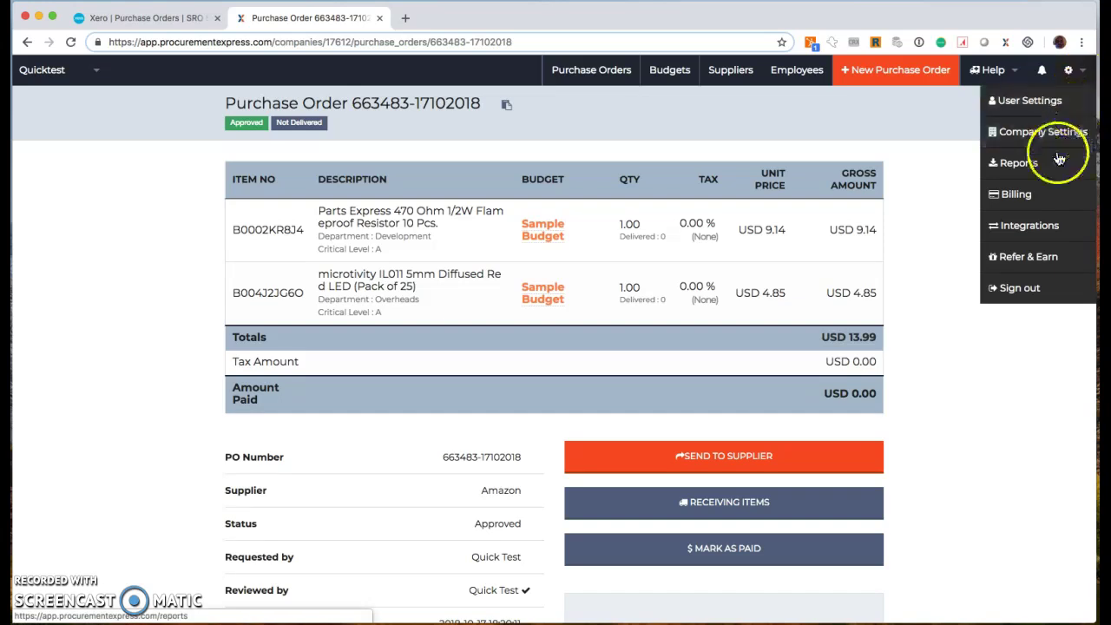
pyautogui.click(1042, 232)
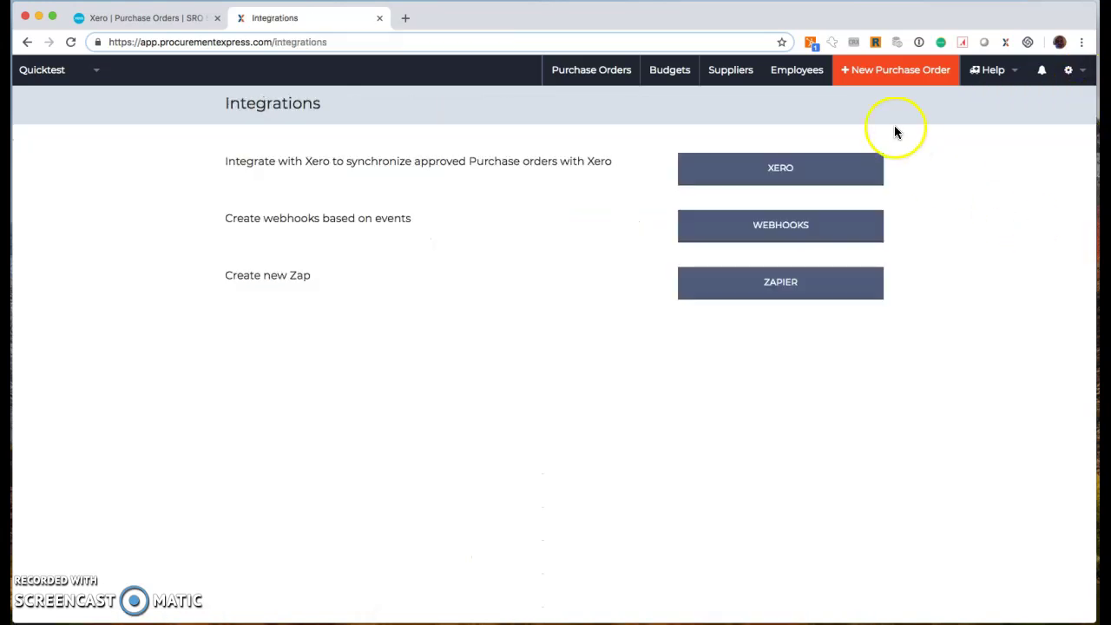
pyautogui.click(810, 168)
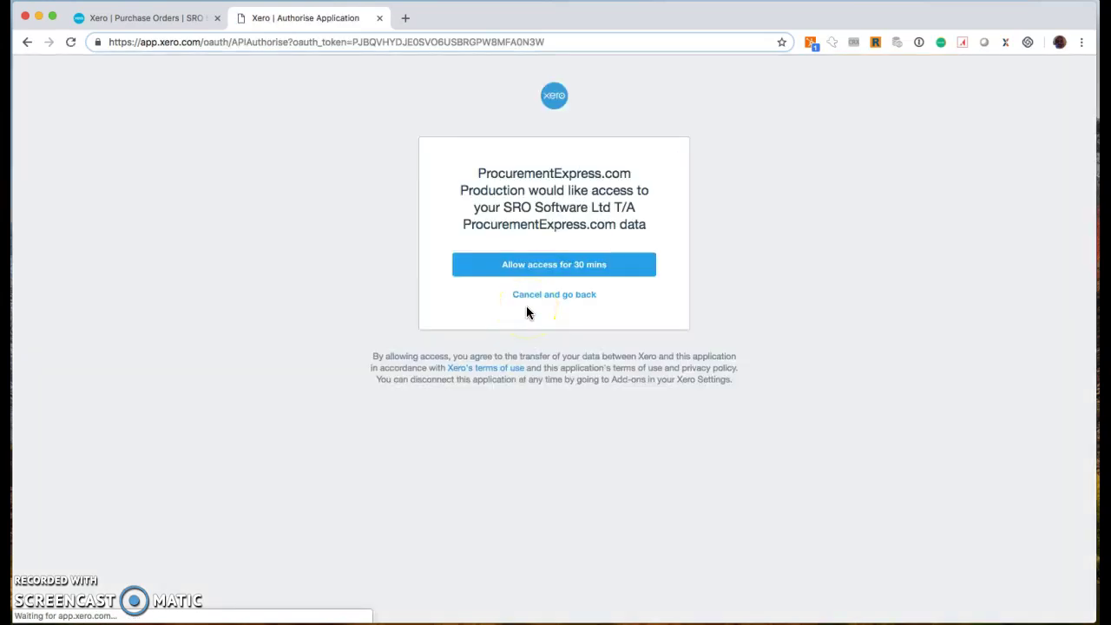
pyautogui.click(542, 269)
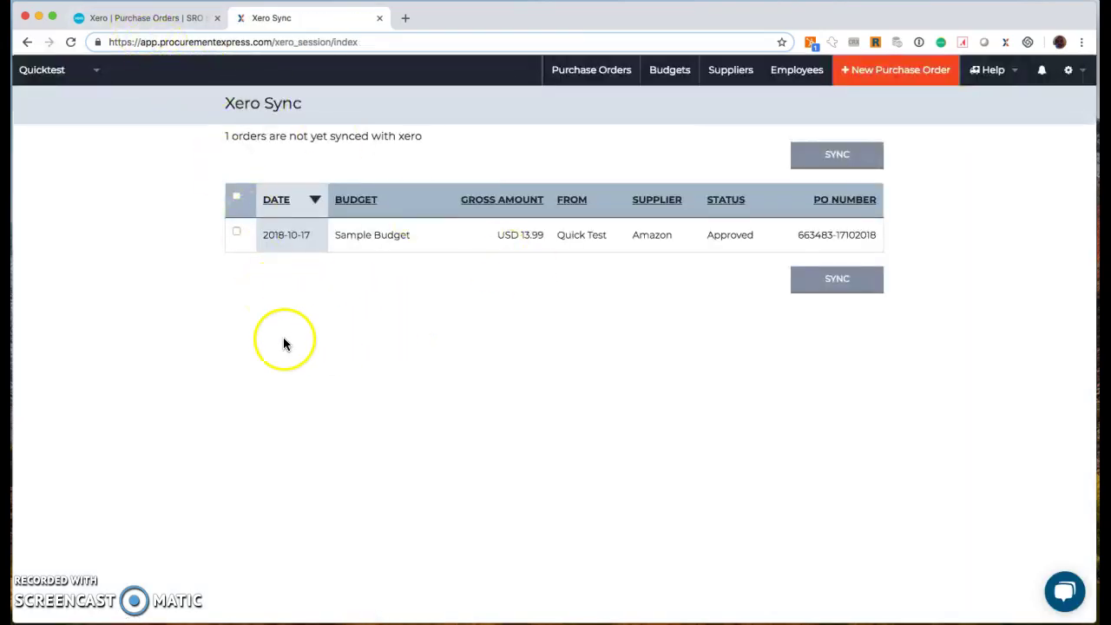
# Select the unsynced Amazon purchase order for USD 13.99 and sync it with Xero
pyautogui.click(234, 232)
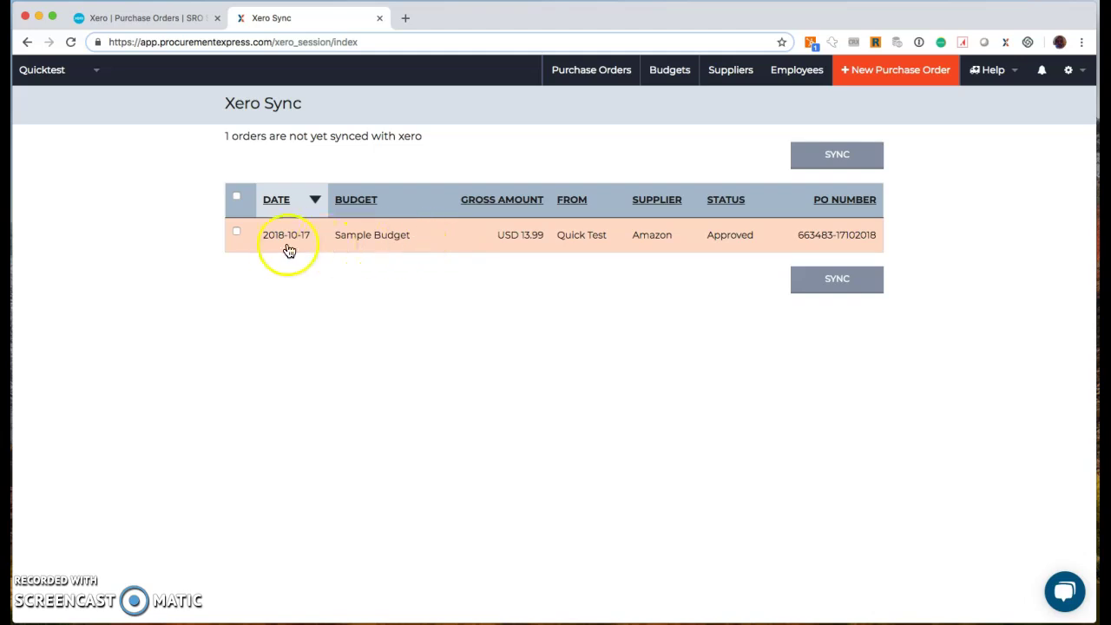
pyautogui.click(236, 232)
pyautogui.click(844, 288)
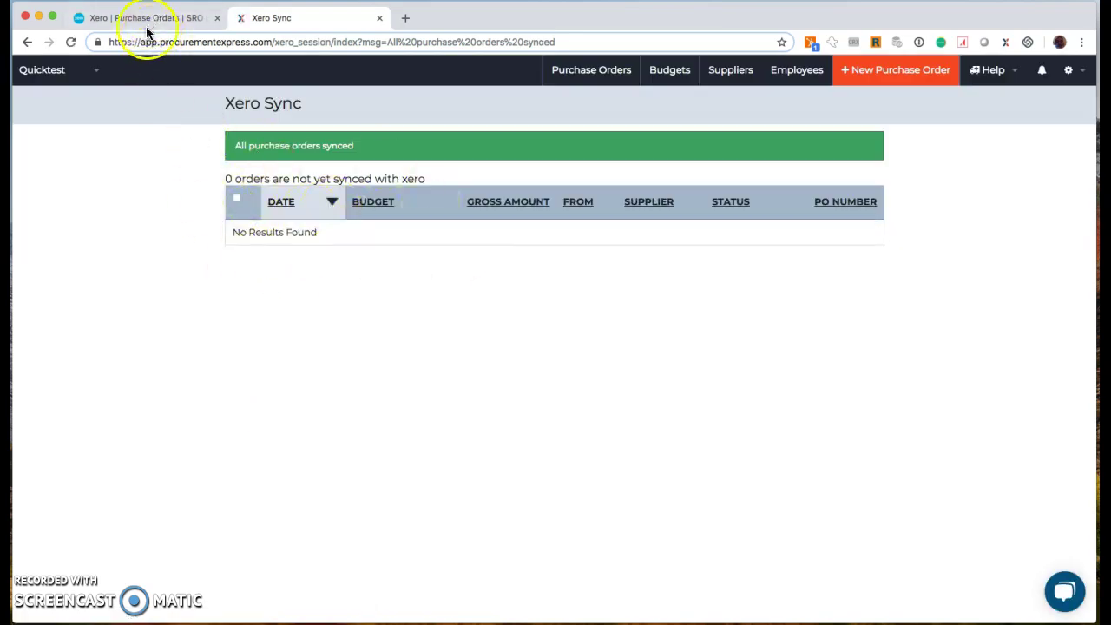
# Switch to Xero and reload the list of approved purchase orders
pyautogui.click(142, 19)
pyautogui.click(271, 40)
pyautogui.press('Return')
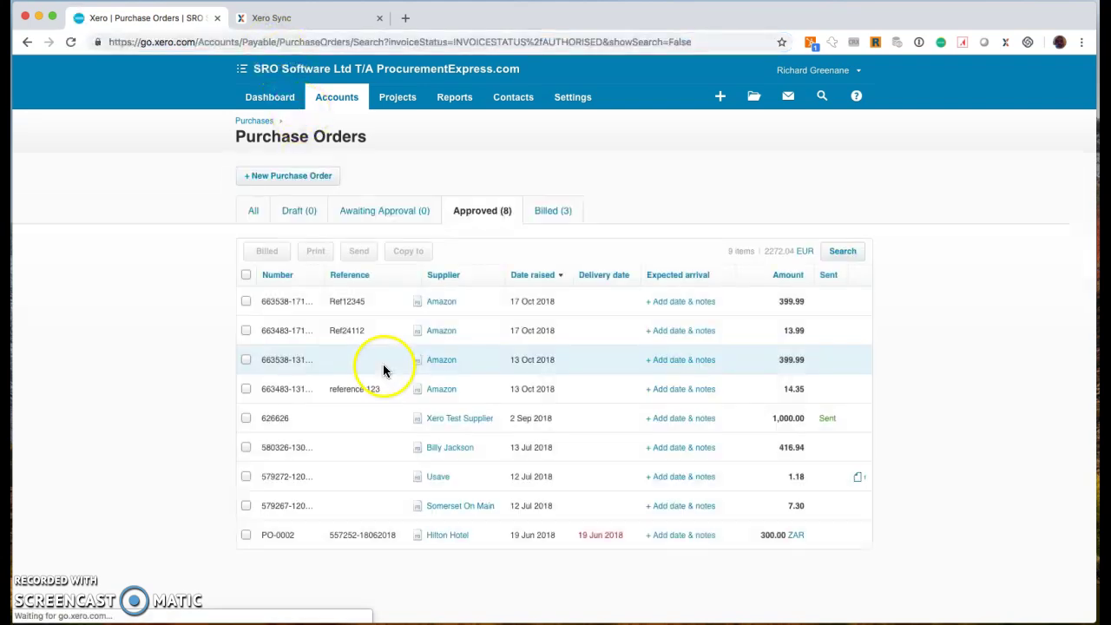
# Open the Amazon purchase order with reference Ref24112 and examine its line items, tracking categories and history
pyautogui.click(316, 330)
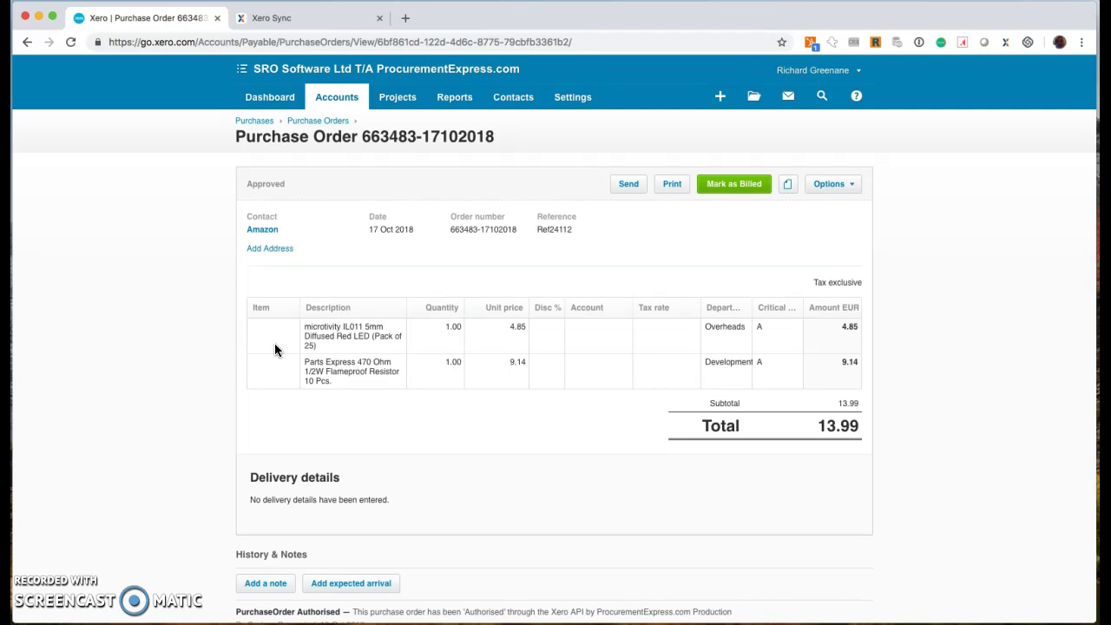
pyautogui.scroll(-2, 481, 429)
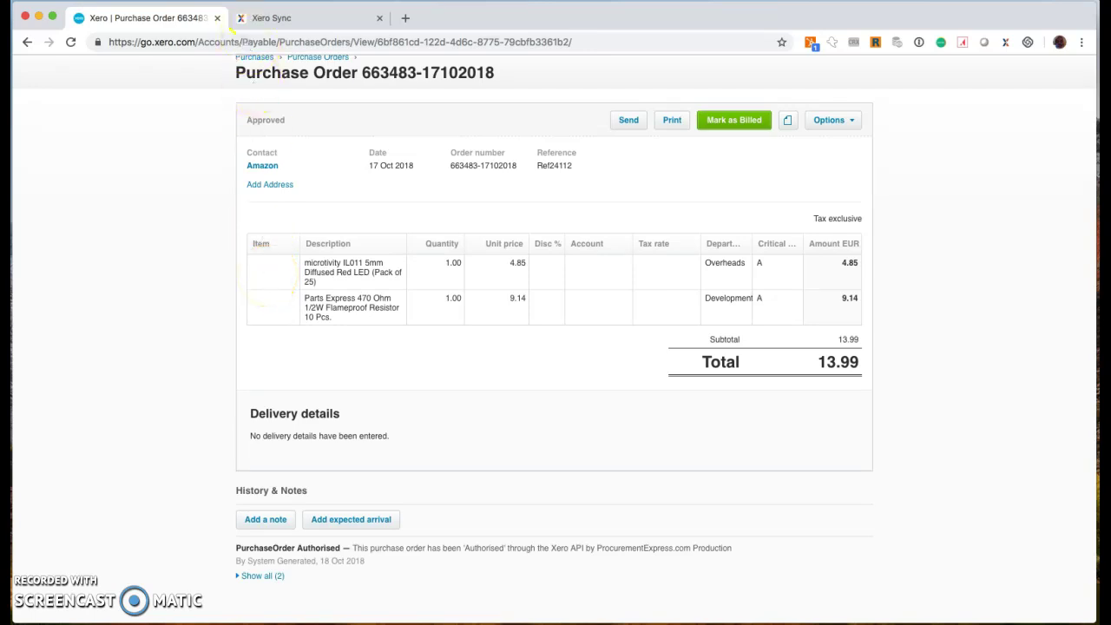
# Switch to ProcurementExpress and open the approved Amazon purchase order for USD 13.99 for editing
pyautogui.click(278, 18)
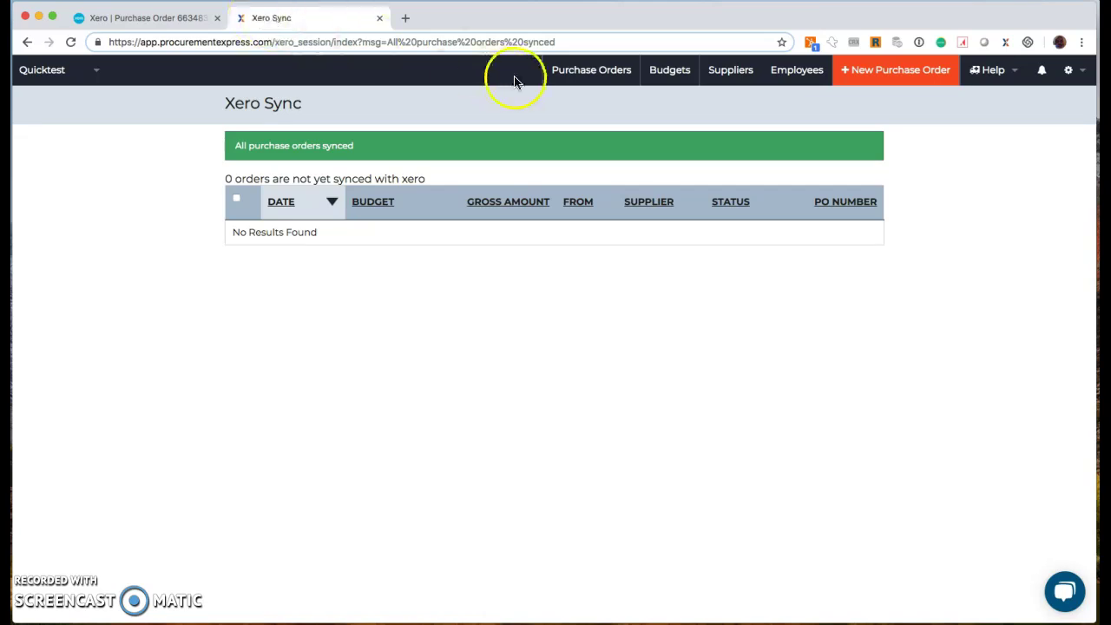
pyautogui.click(593, 73)
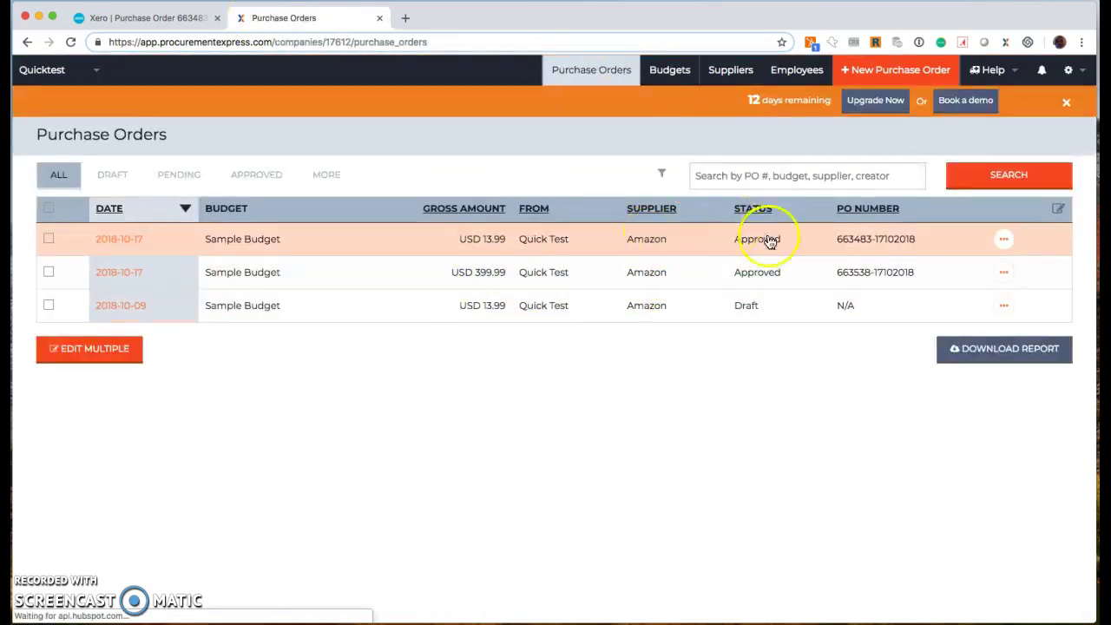
pyautogui.click(563, 248)
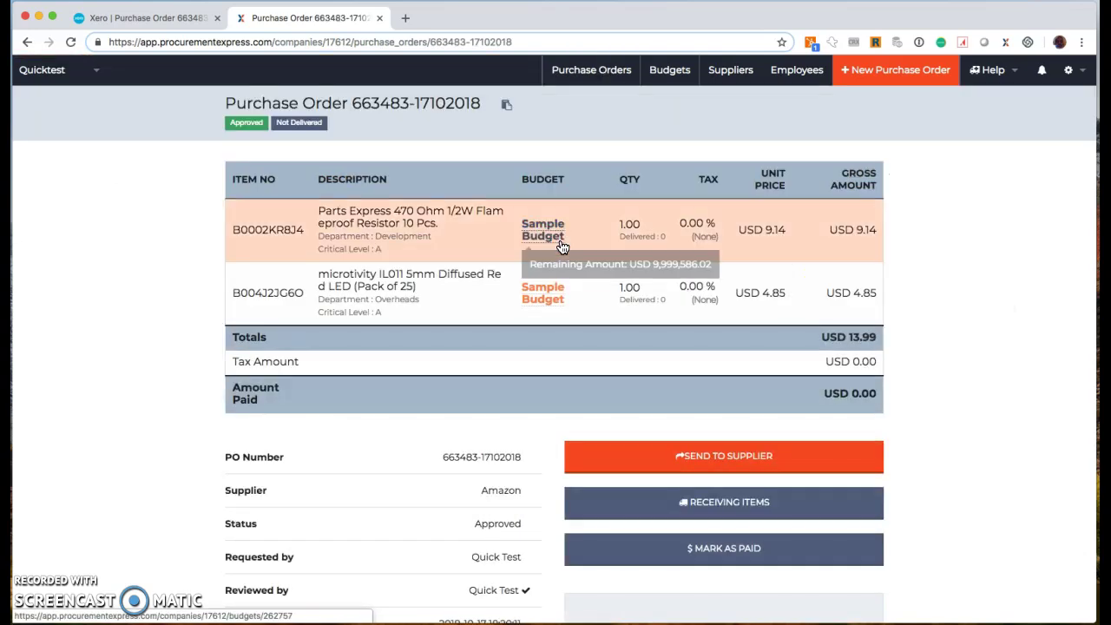
pyautogui.scroll(-4, 540, 457)
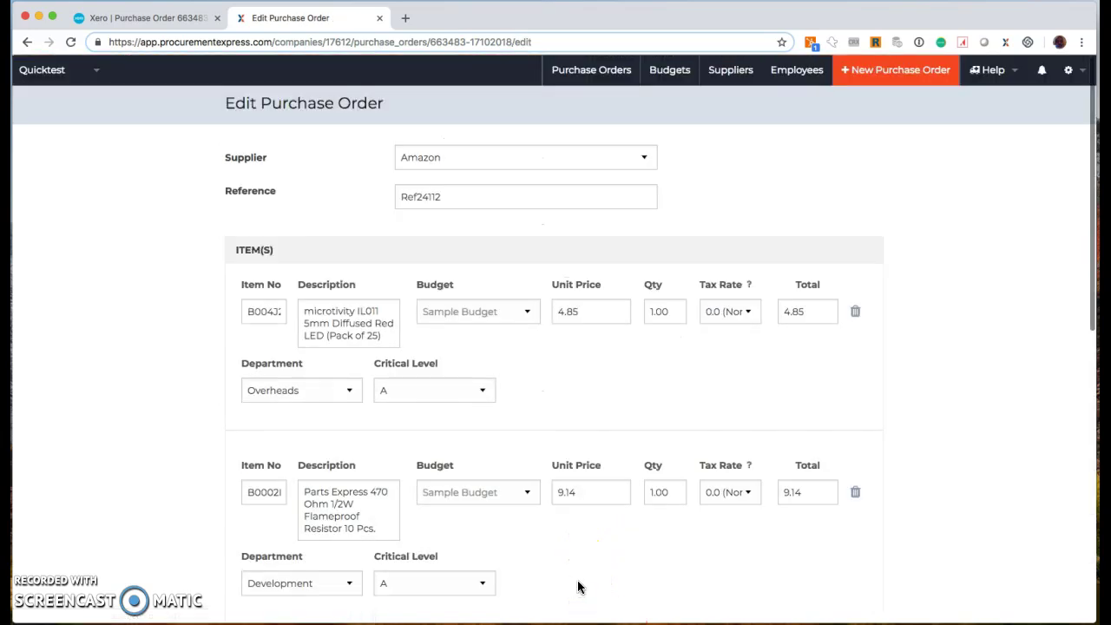
# Set the Department to Development for the LED item and to Marketing for the resistor item
pyautogui.click(347, 393)
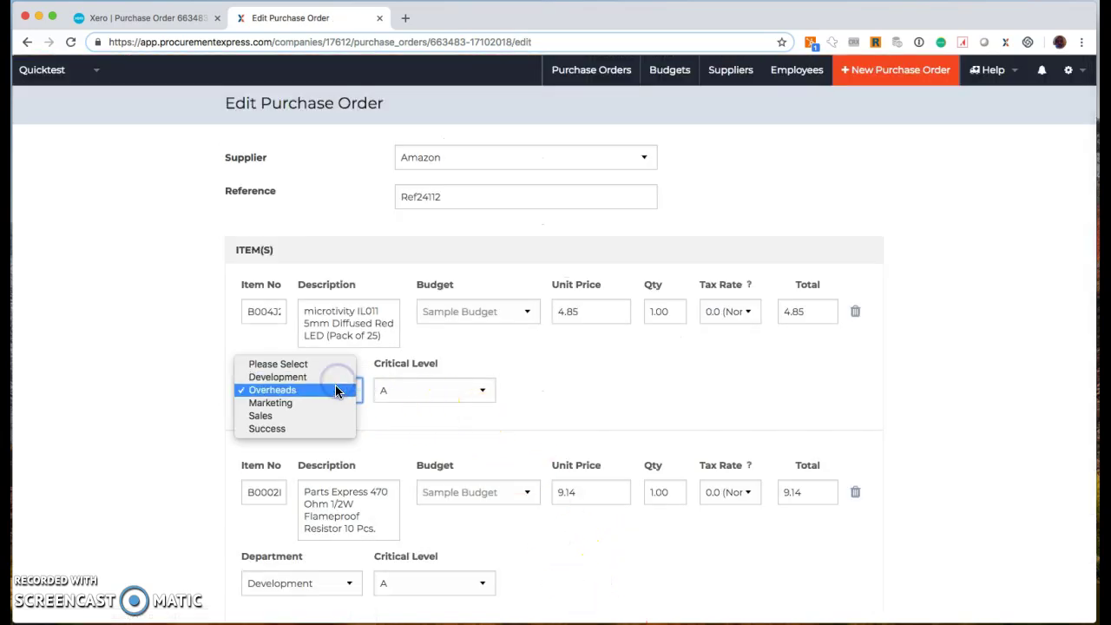
pyautogui.click(335, 375)
pyautogui.click(318, 579)
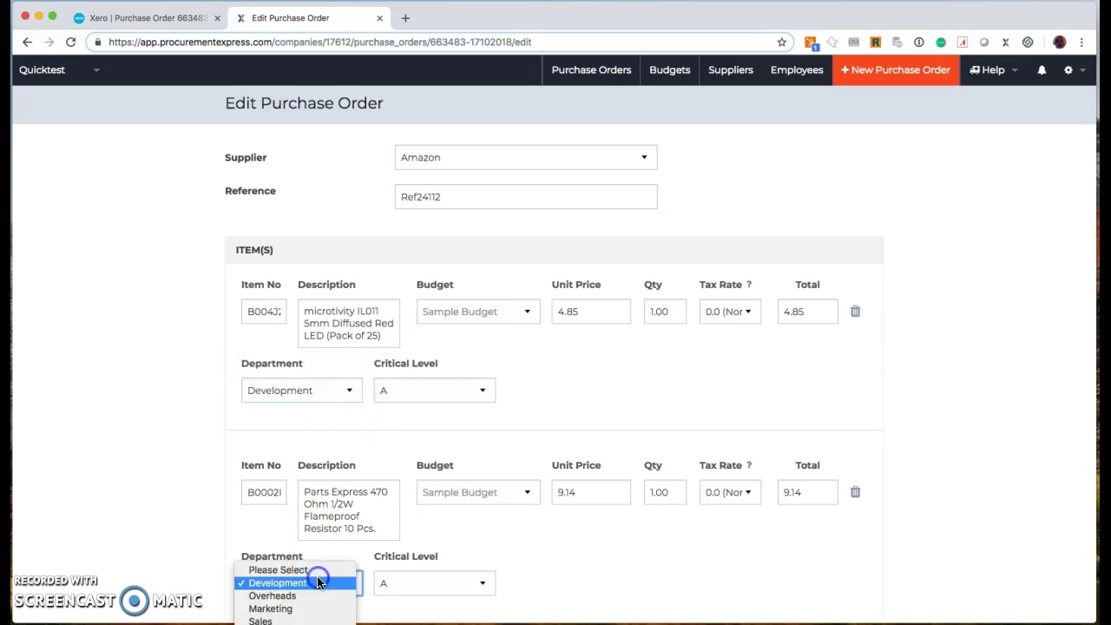
pyautogui.click(311, 613)
# Set the Critical Level to B for the LED item and to C for the resistor item
pyautogui.click(417, 390)
pyautogui.click(417, 405)
pyautogui.click(423, 586)
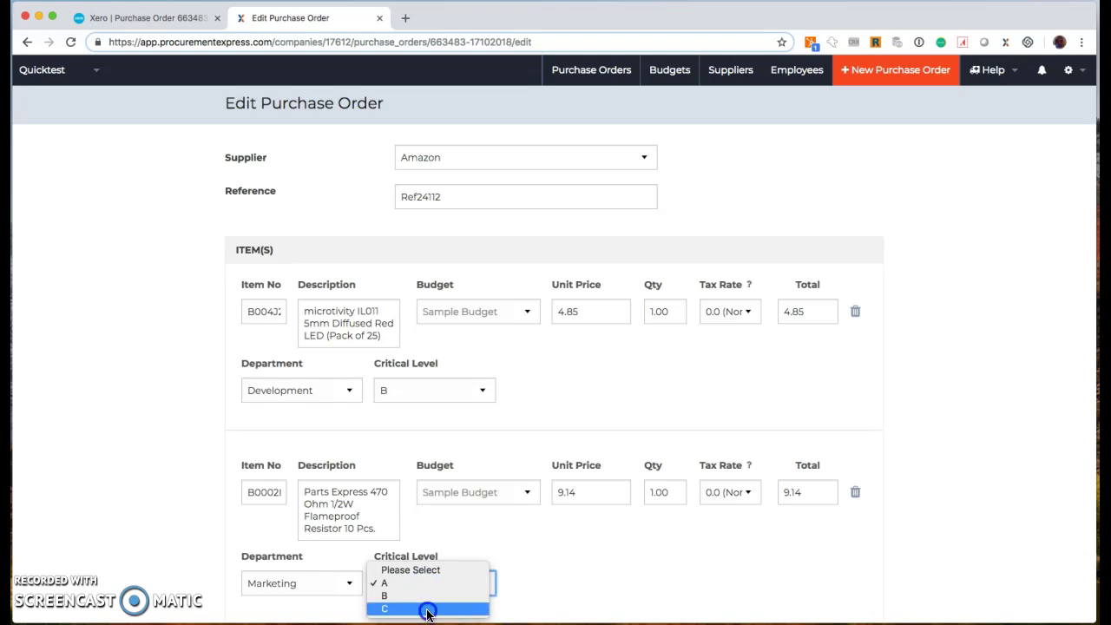
pyautogui.click(425, 608)
# Set the unit price to 5.67 for the LED item and to 10.56 for the resistor item
pyautogui.click(589, 316)
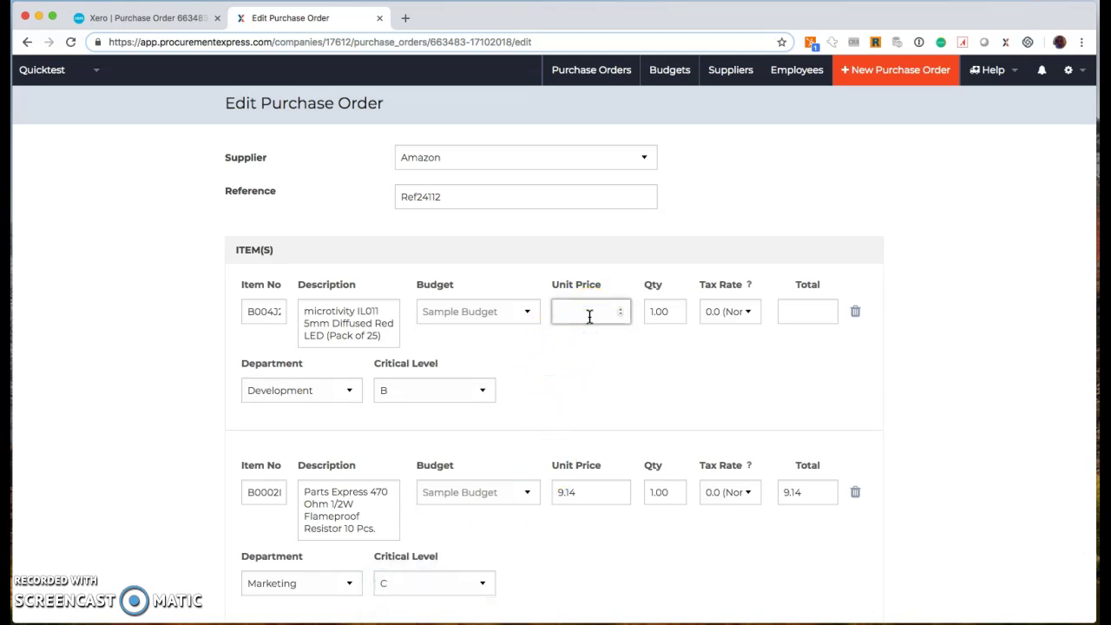
pyautogui.write('5.67')
pyautogui.click(577, 492)
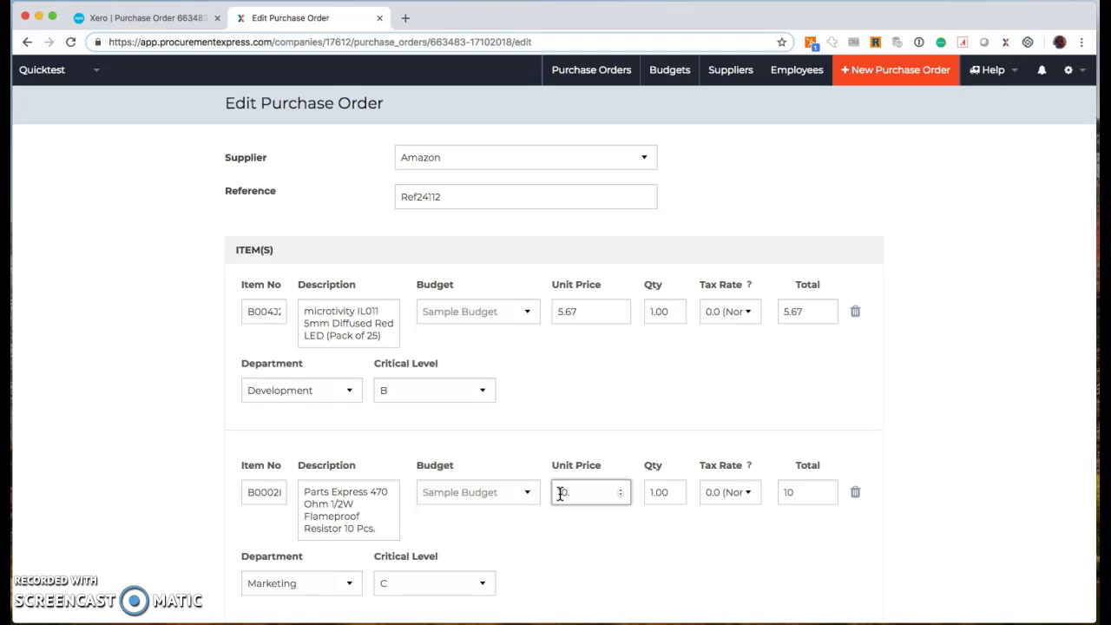
pyautogui.scroll(-3, 547, 378)
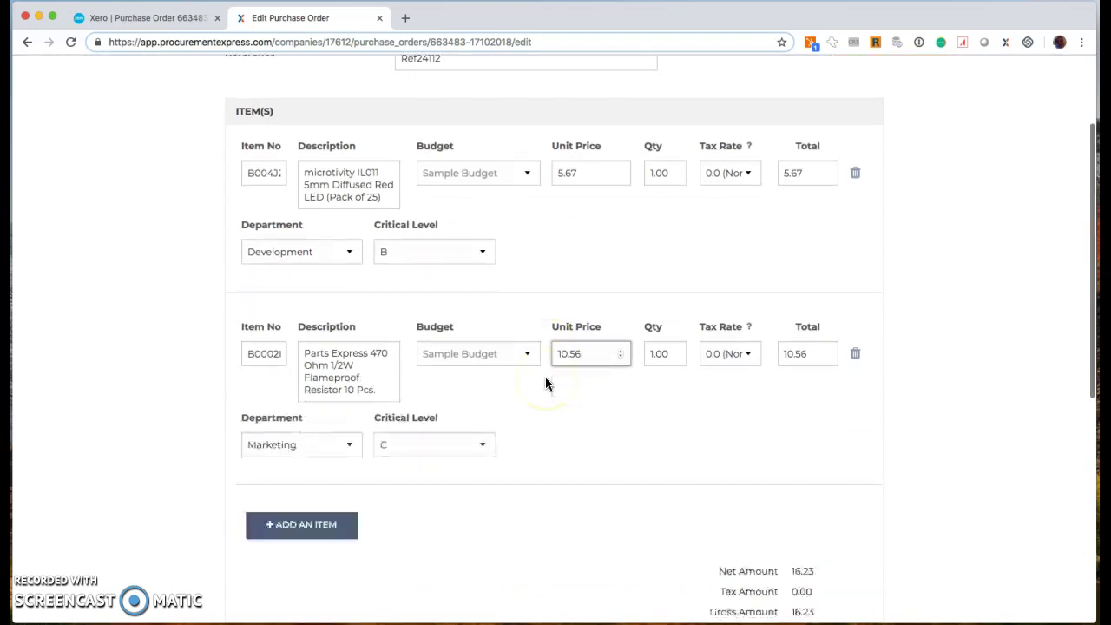
# Change the order's reference to Ref2445 and save the updated purchase order
pyautogui.scroll(3, 490, 263)
pyautogui.click(447, 196)
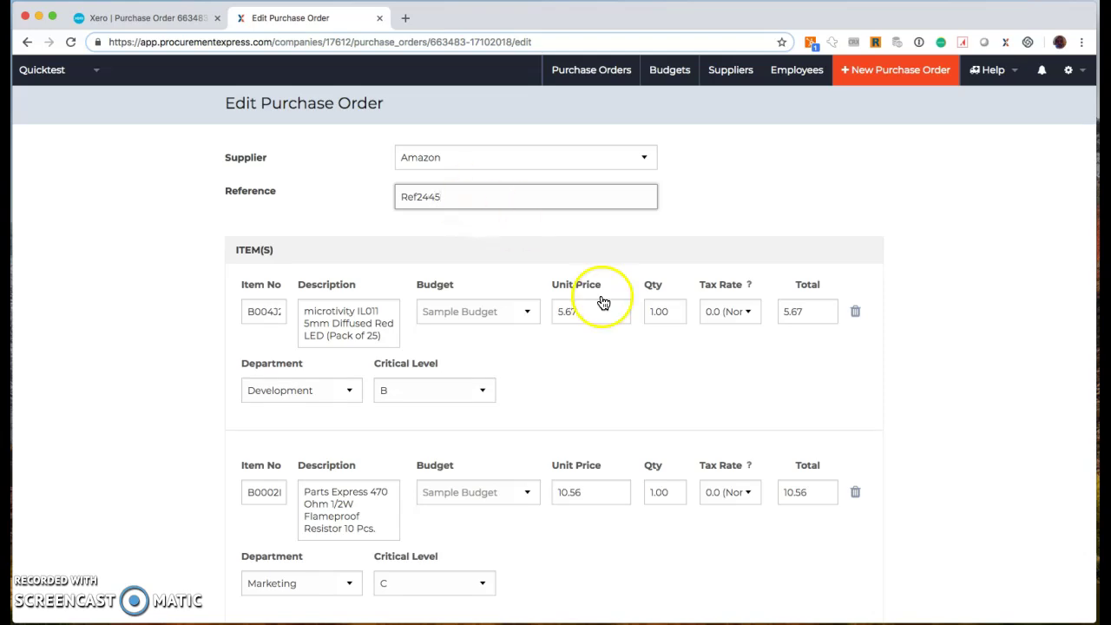
pyautogui.scroll(-6, 599, 303)
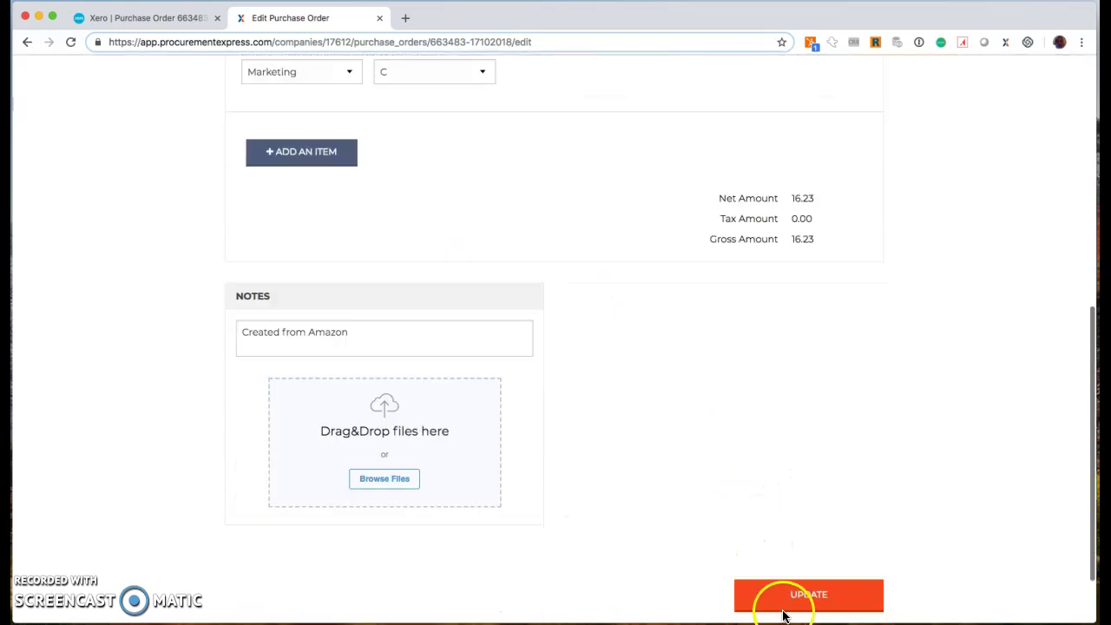
pyautogui.click(794, 596)
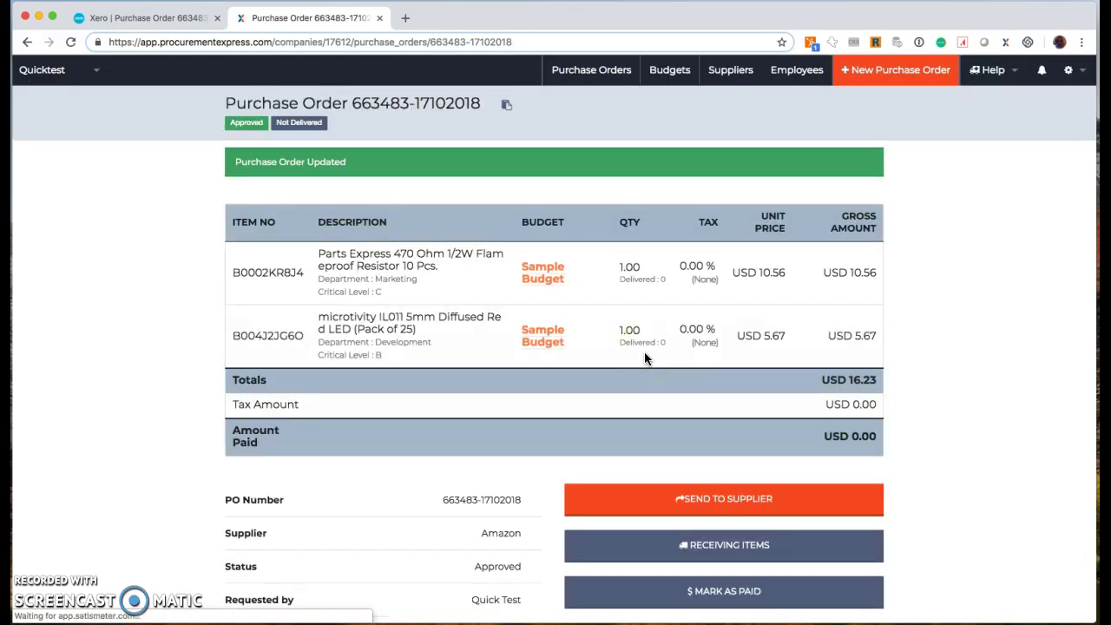
# Examine the updated purchase order's line items, reference, edit record and other available actions
pyautogui.click(608, 375)
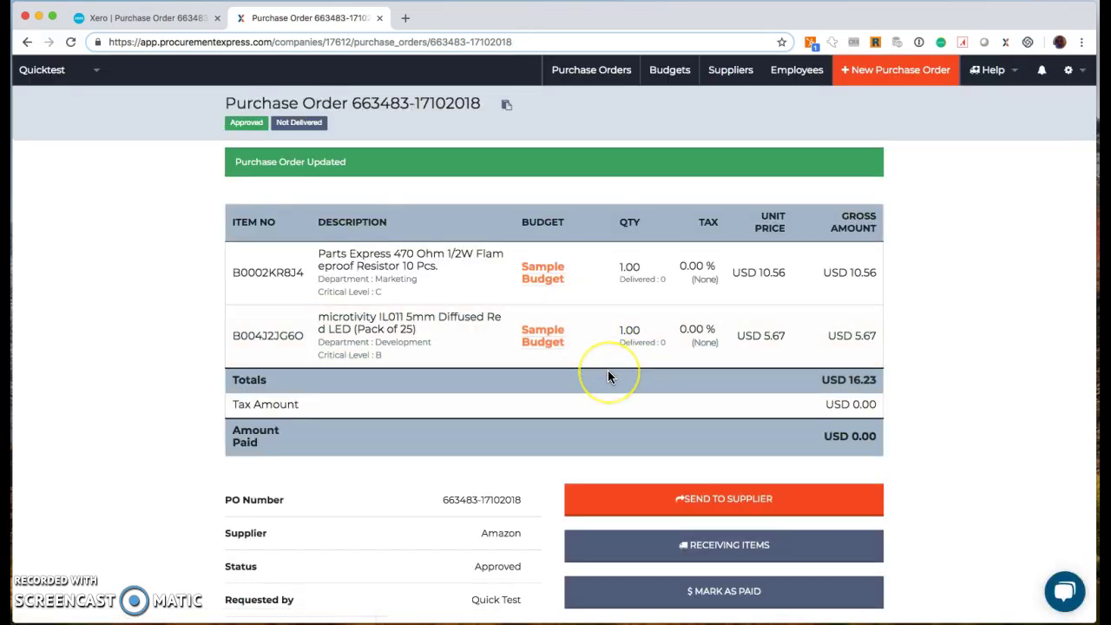
pyautogui.scroll(-5, 608, 375)
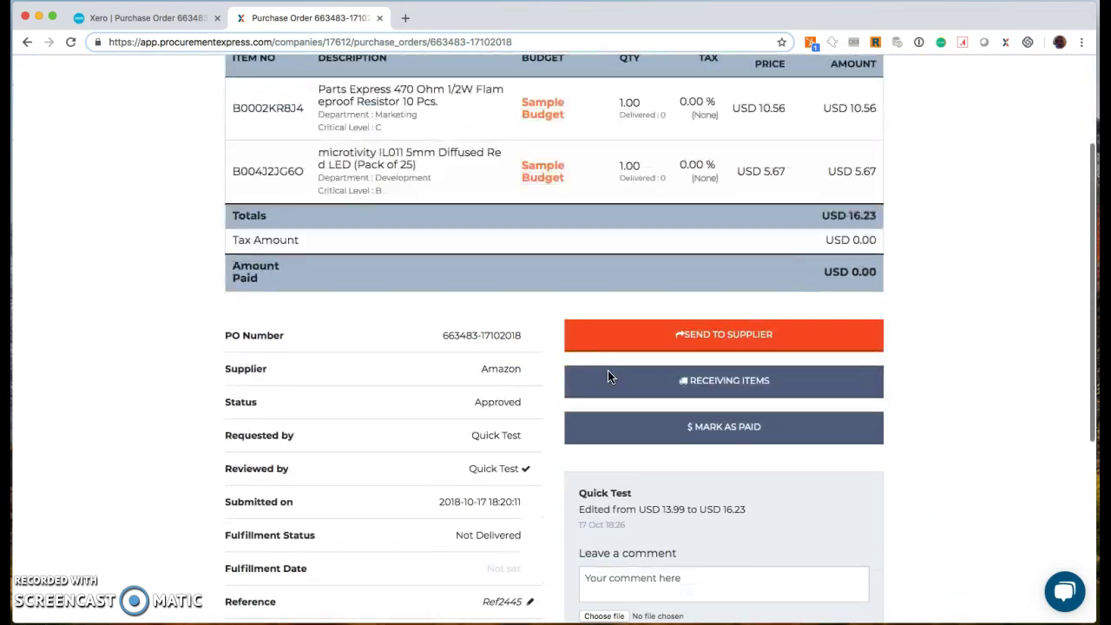
pyautogui.scroll(-5, 608, 375)
pyautogui.click(605, 372)
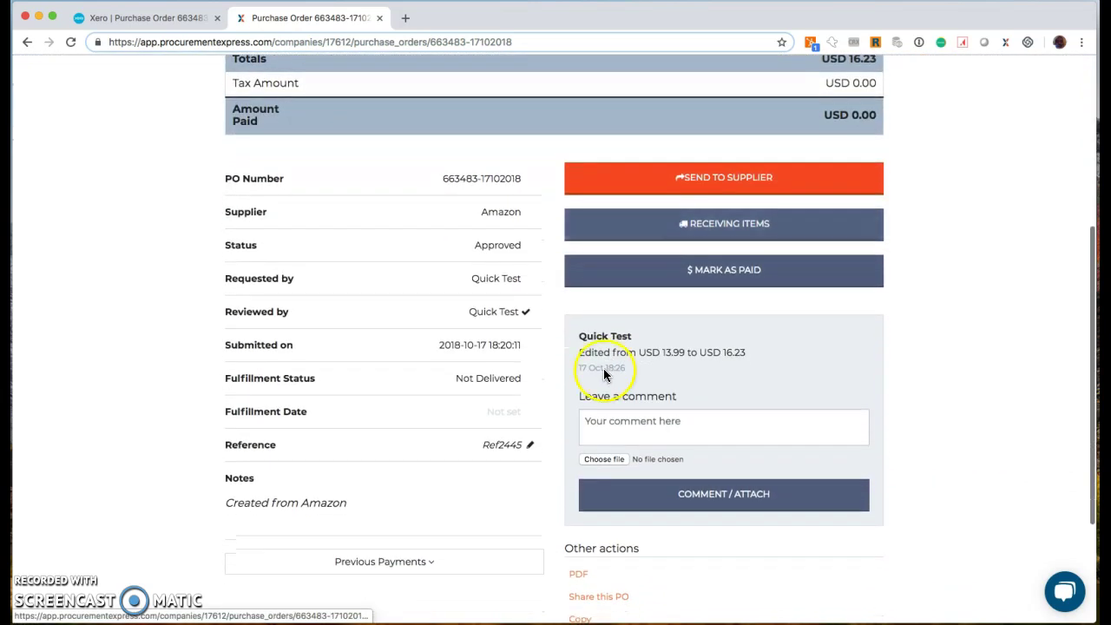
pyautogui.scroll(-5, 565, 450)
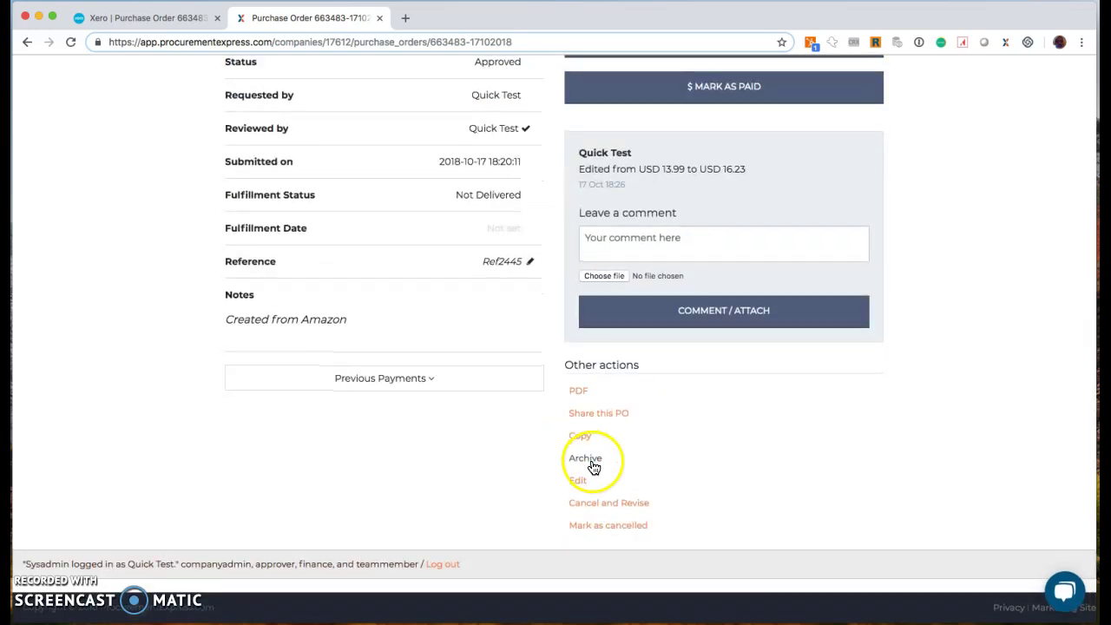
pyautogui.click(593, 467)
pyautogui.scroll(-10, 557, 367)
pyautogui.click(578, 390)
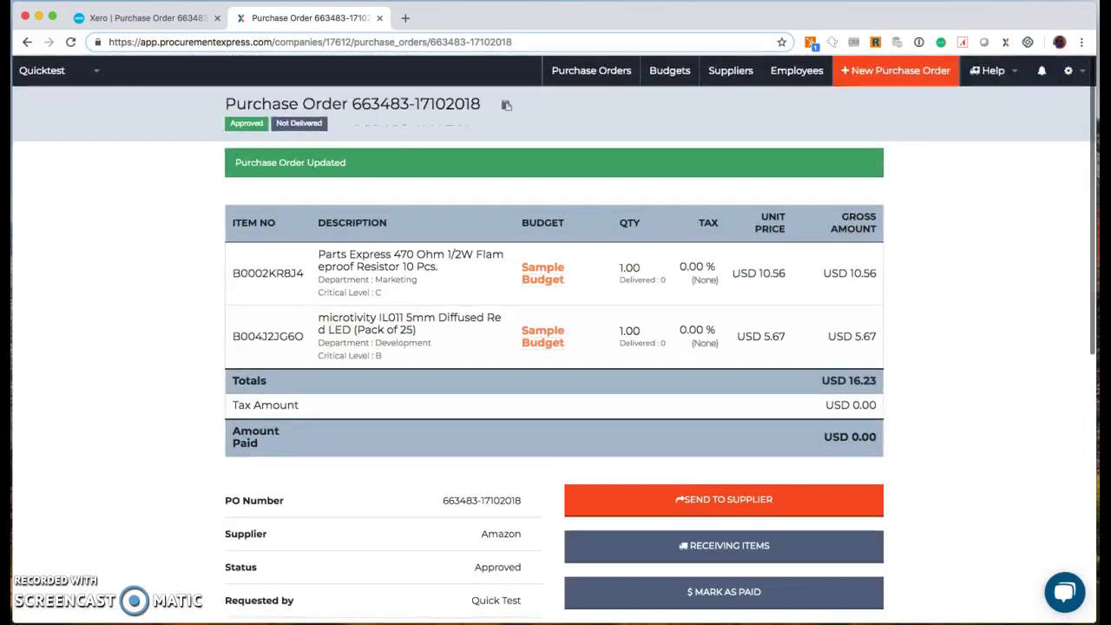
# Return to the Xero integration and allow it 30 minutes of access to the organisation's data again
pyautogui.click(1069, 70)
pyautogui.click(1047, 228)
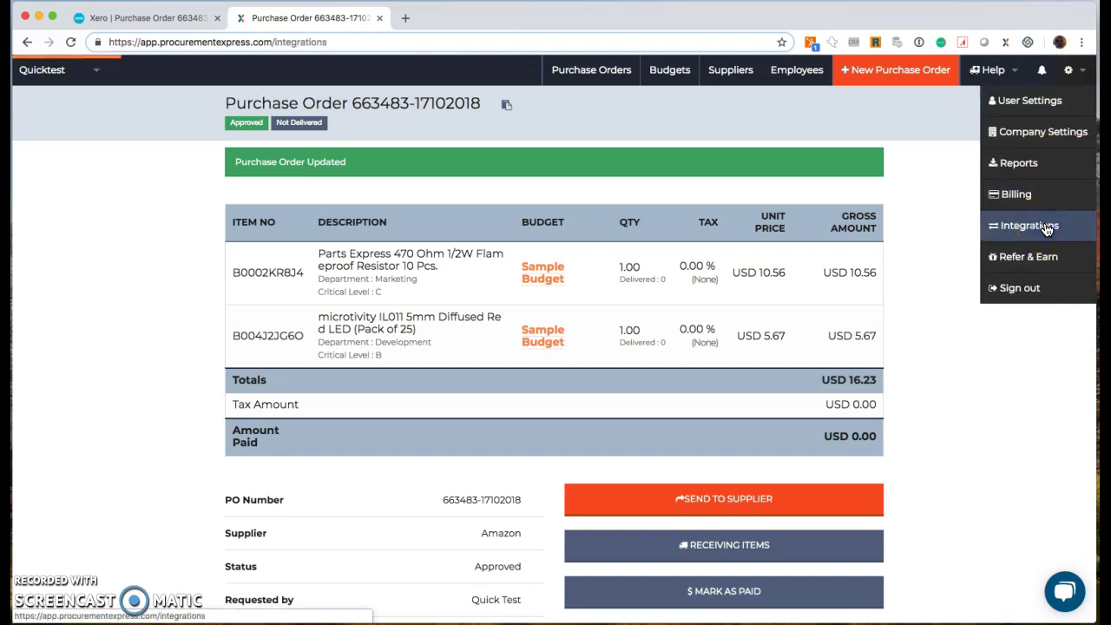
pyautogui.click(810, 167)
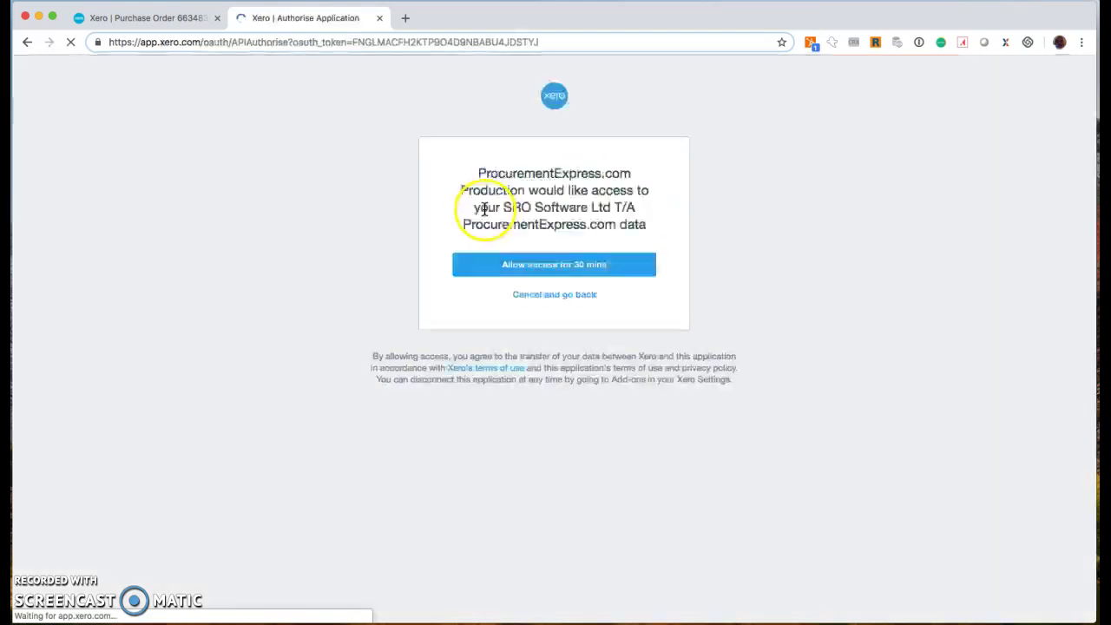
pyautogui.click(511, 267)
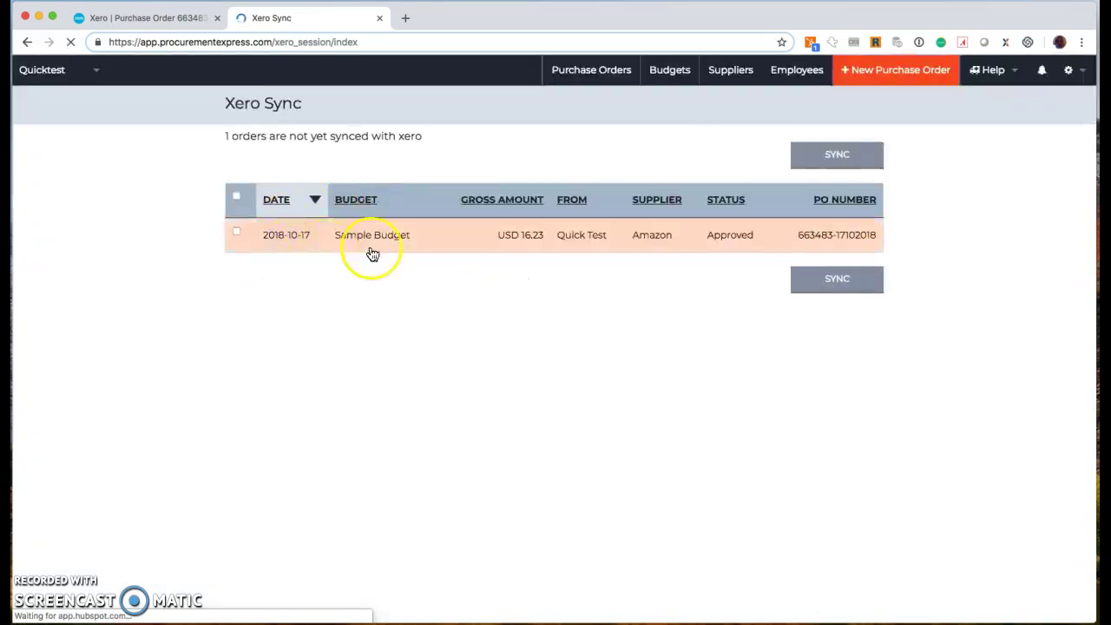
# Select the unsynced Amazon purchase order for USD 16.23 and sync it with Xero
pyautogui.click(236, 232)
pyautogui.click(850, 277)
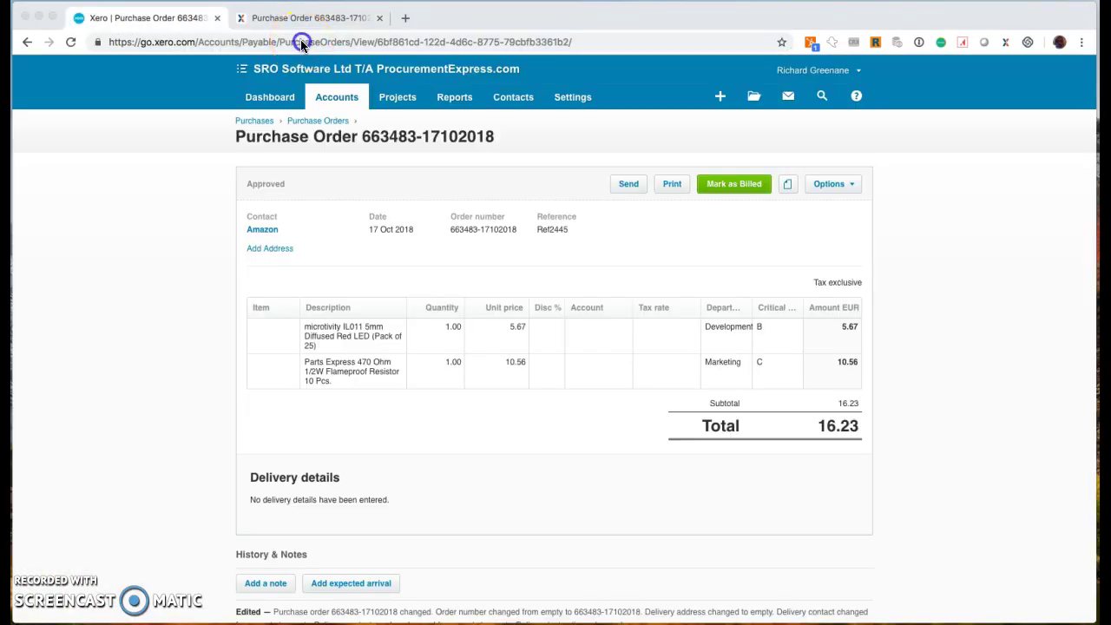
# Reload the purchase order in Xero and examine its reference, unit prices, tracking categories and history
pyautogui.click(301, 43)
pyautogui.press('Return')
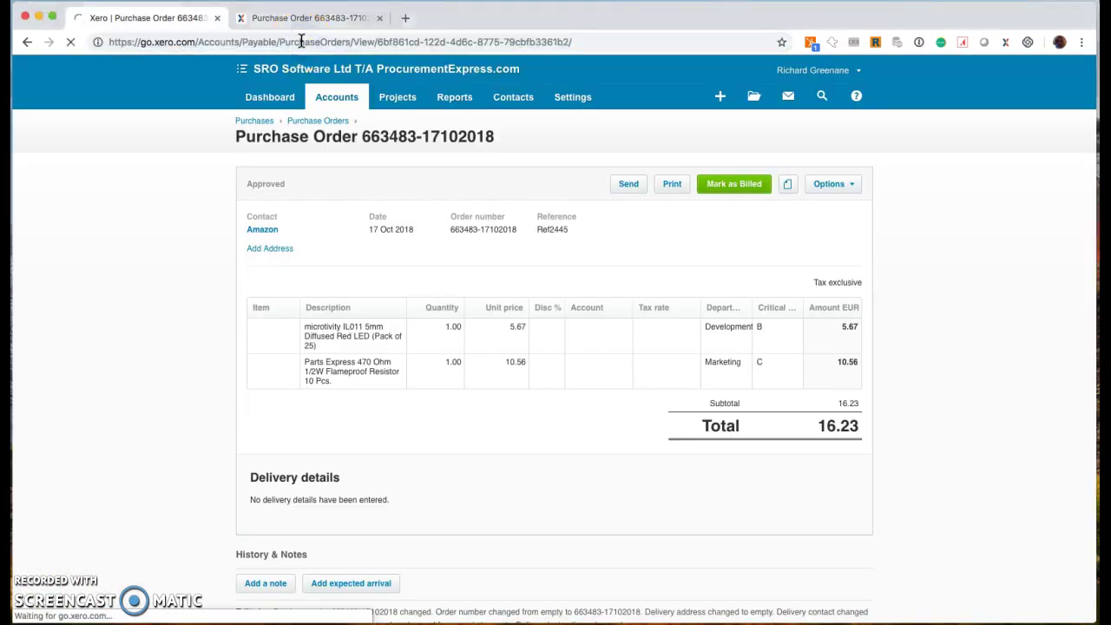
pyautogui.click(474, 349)
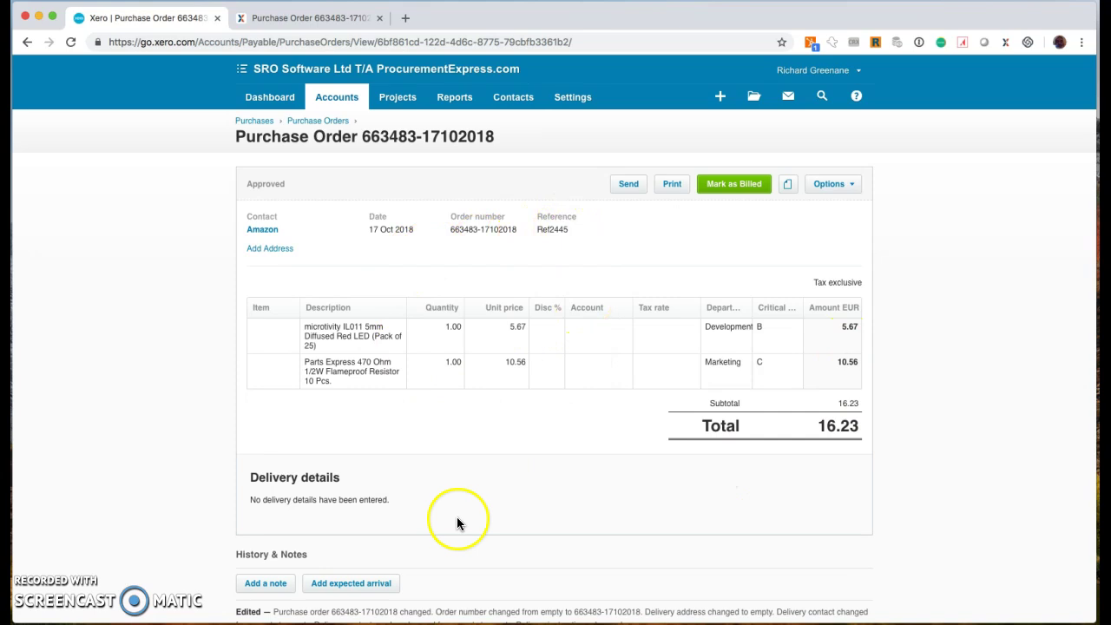
pyautogui.scroll(-3, 458, 523)
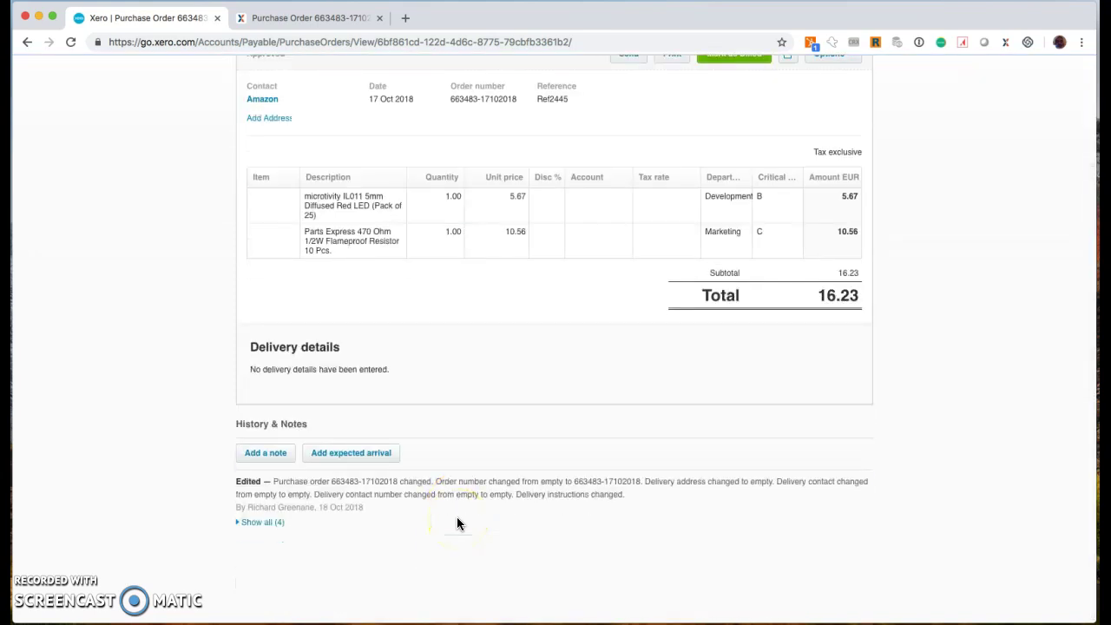
pyautogui.scroll(3, 457, 524)
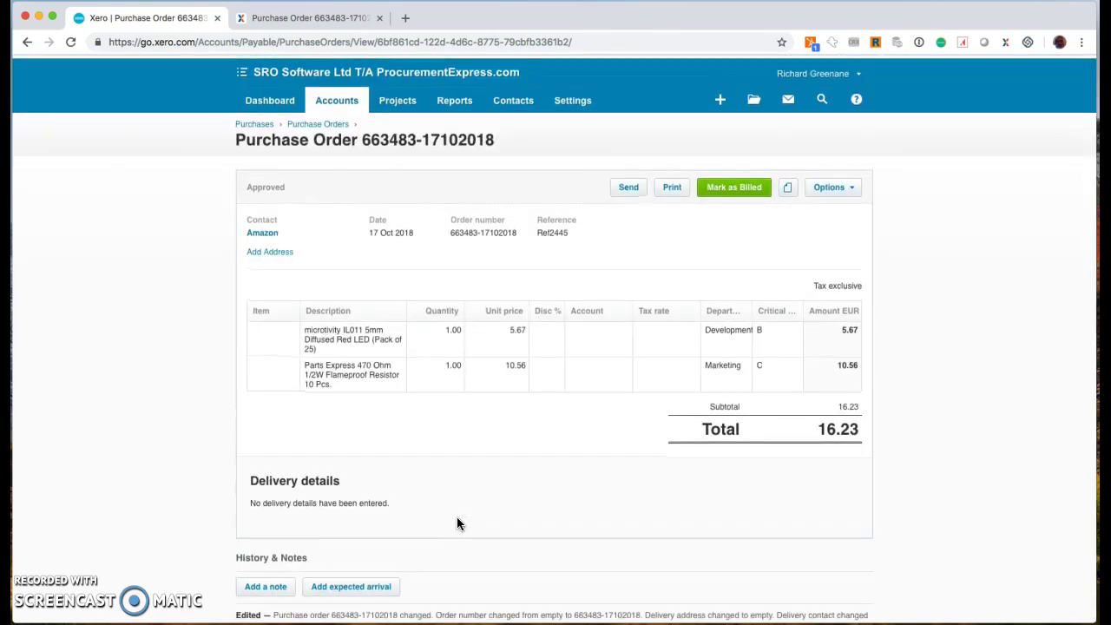
# Switch to ProcurementExpress and mark the USD 16.23 Amazon purchase order as cancelled
pyautogui.click(301, 21)
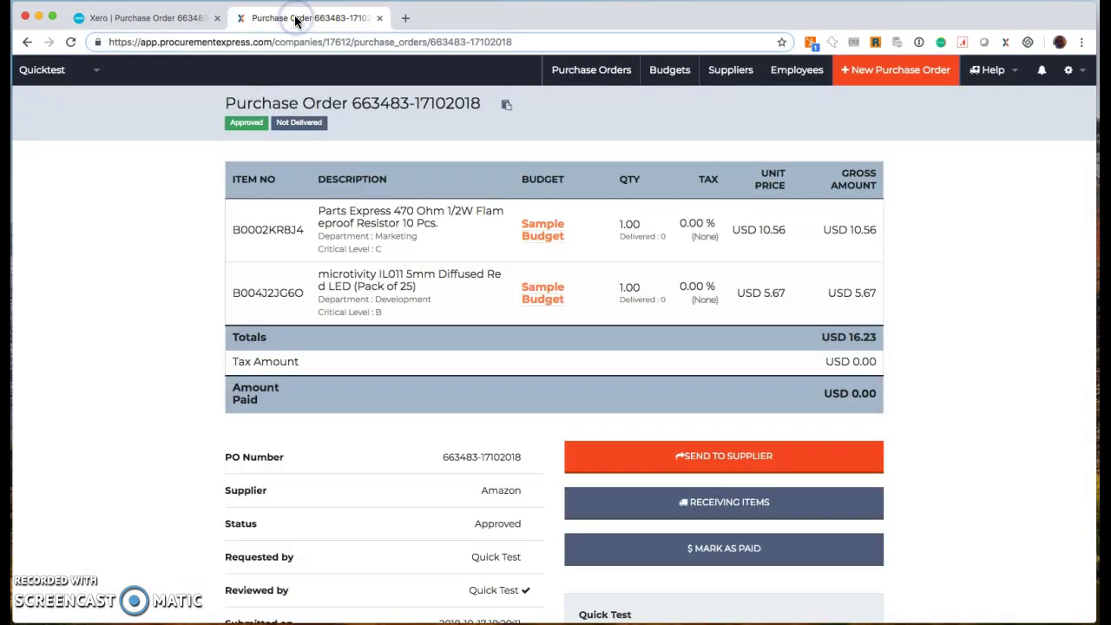
pyautogui.scroll(-5, 609, 362)
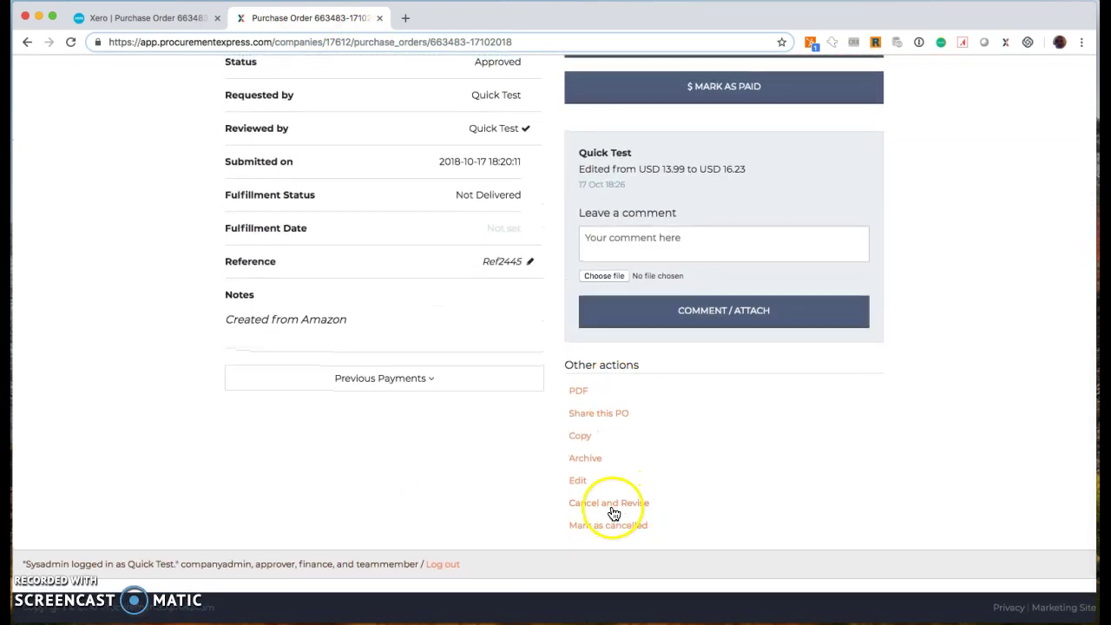
pyautogui.click(594, 527)
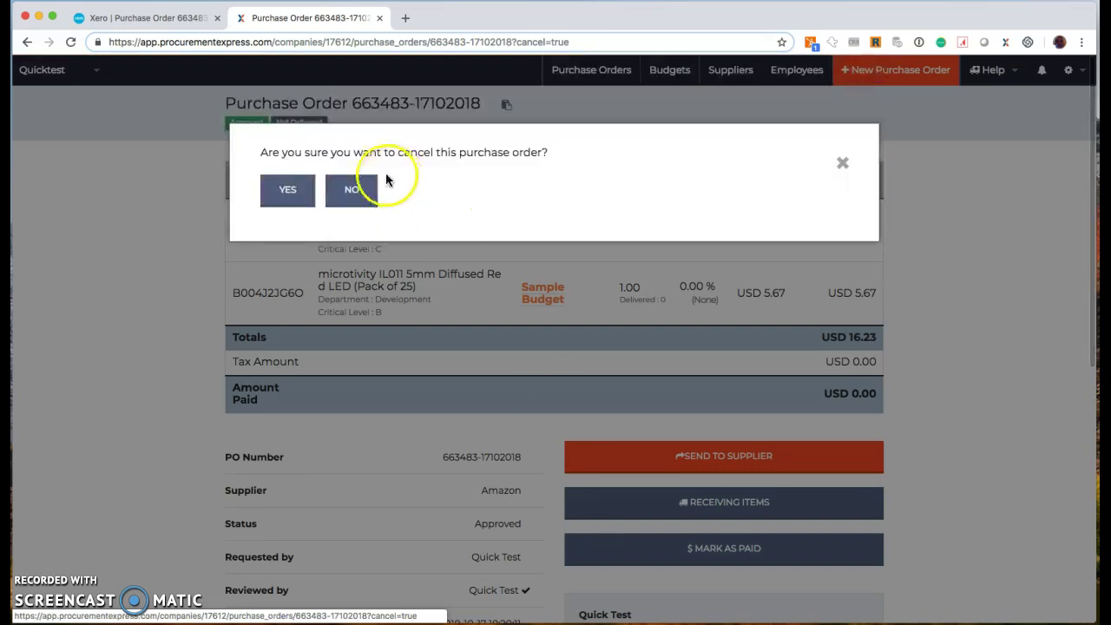
pyautogui.click(292, 192)
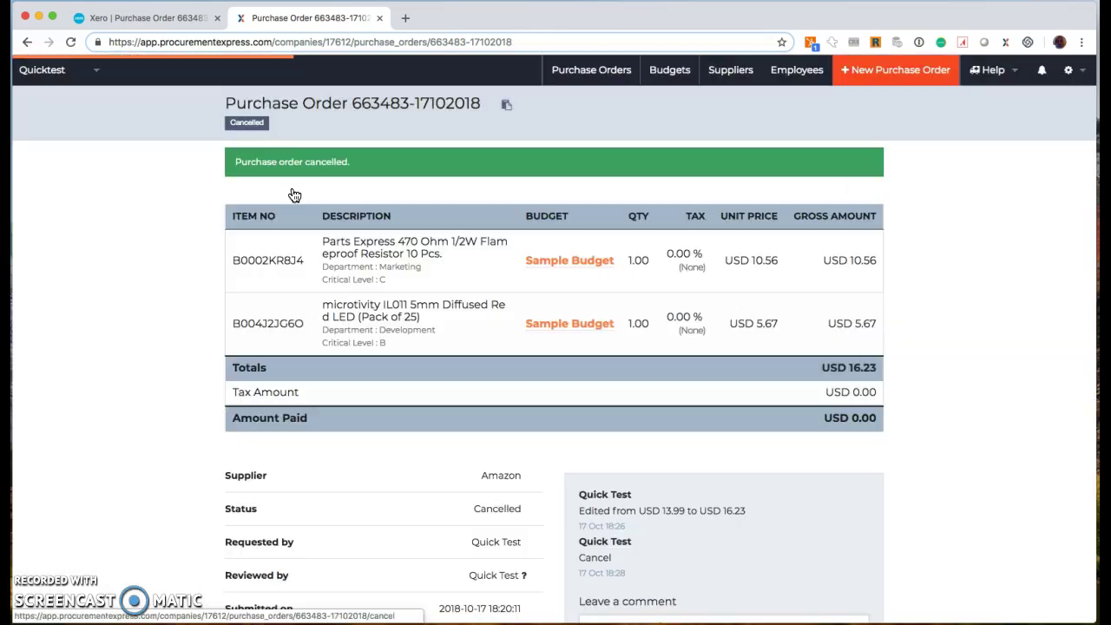
# Open the Xero integration from the purchase orders list and allow it access to the organisation's data for 30 minutes
pyautogui.click(607, 75)
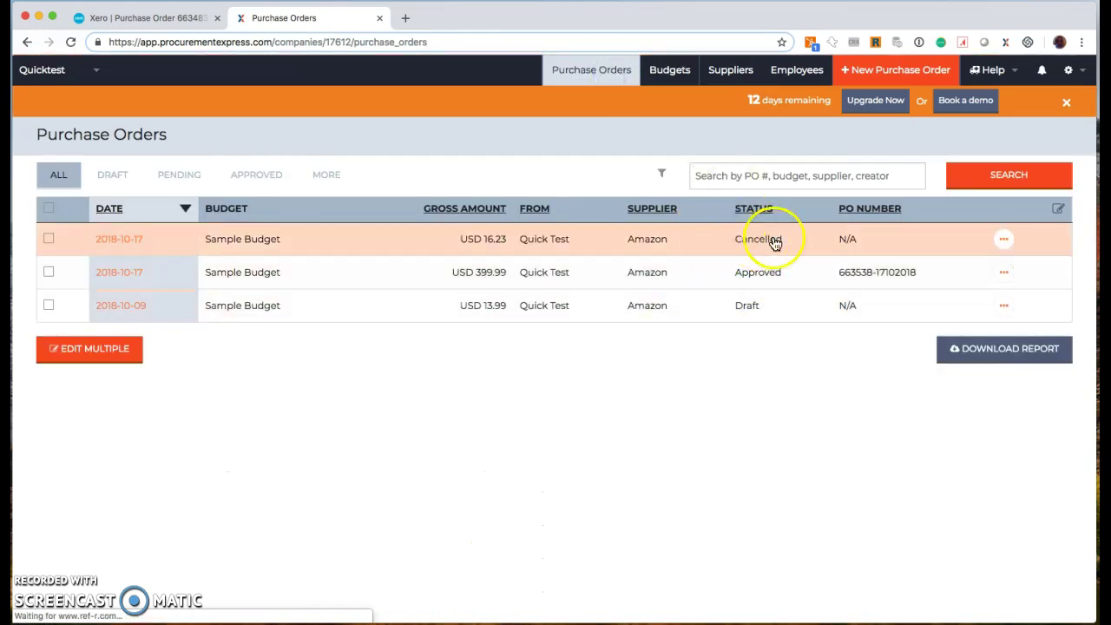
pyautogui.click(1076, 71)
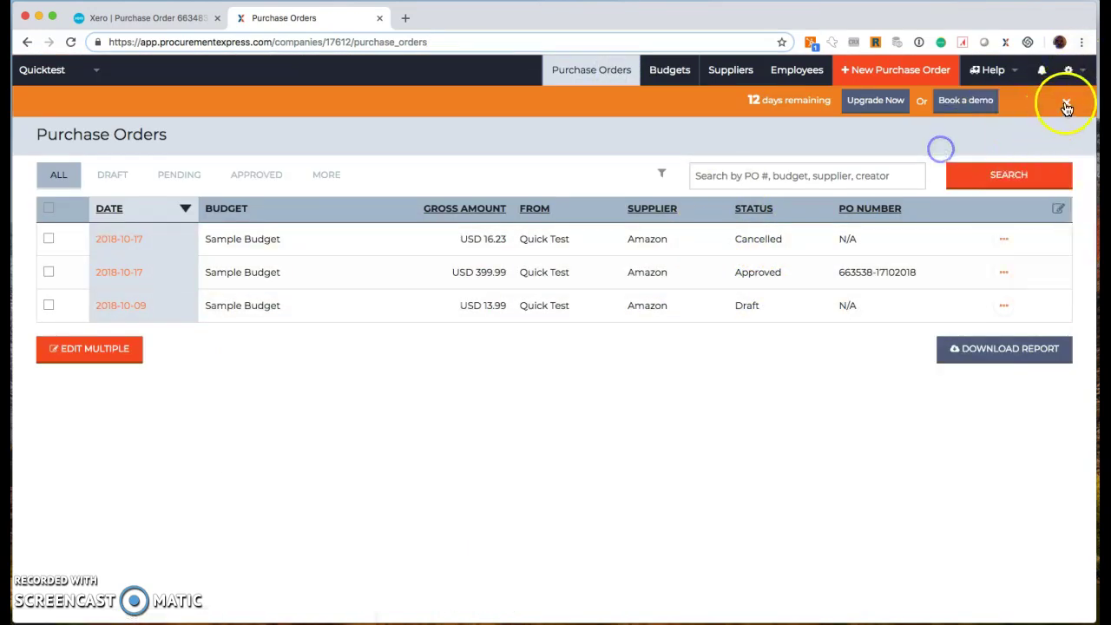
pyautogui.click(1081, 74)
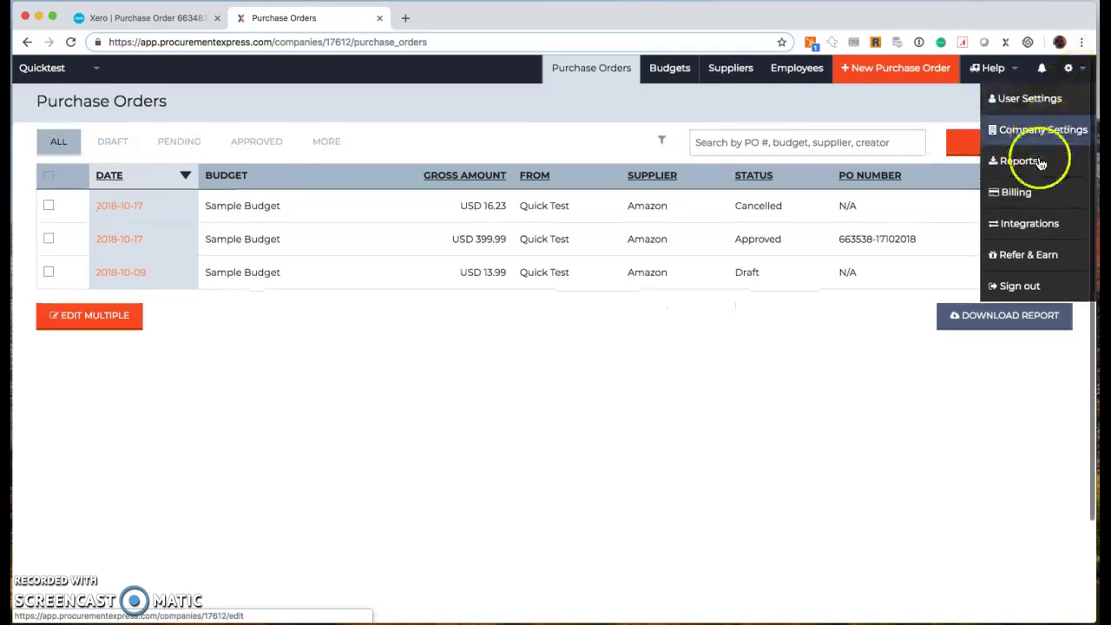
pyautogui.click(1026, 224)
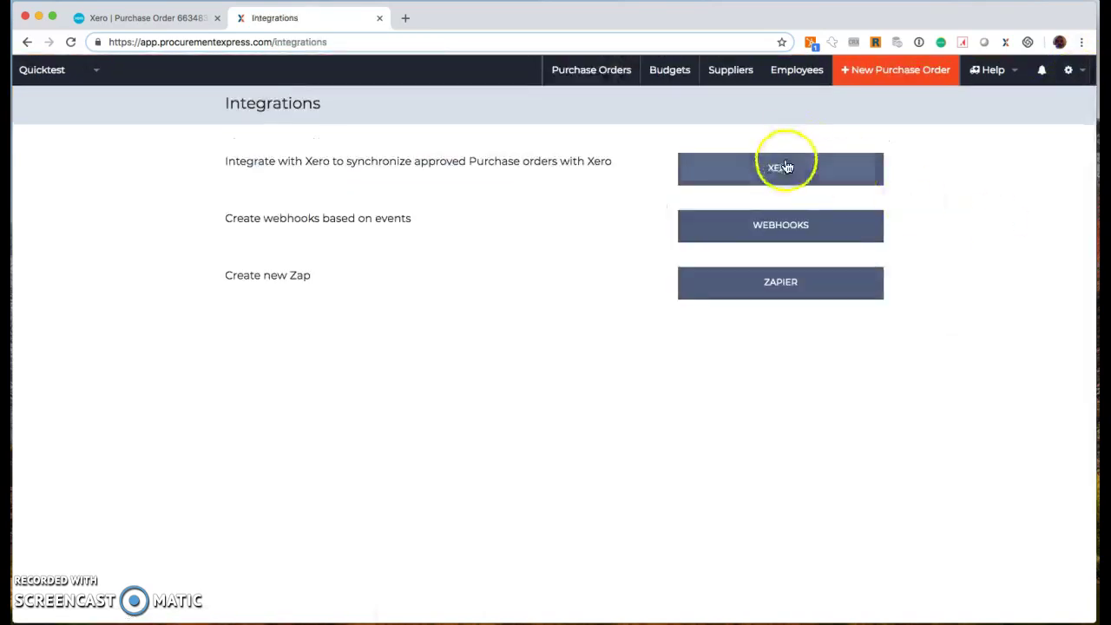
pyautogui.click(784, 167)
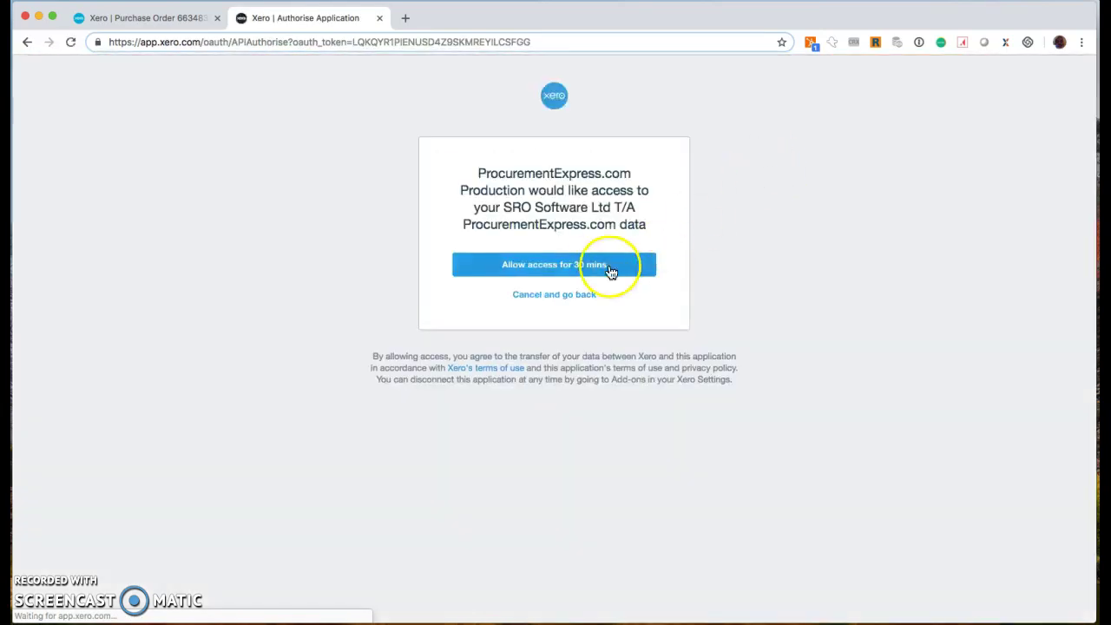
pyautogui.click(594, 265)
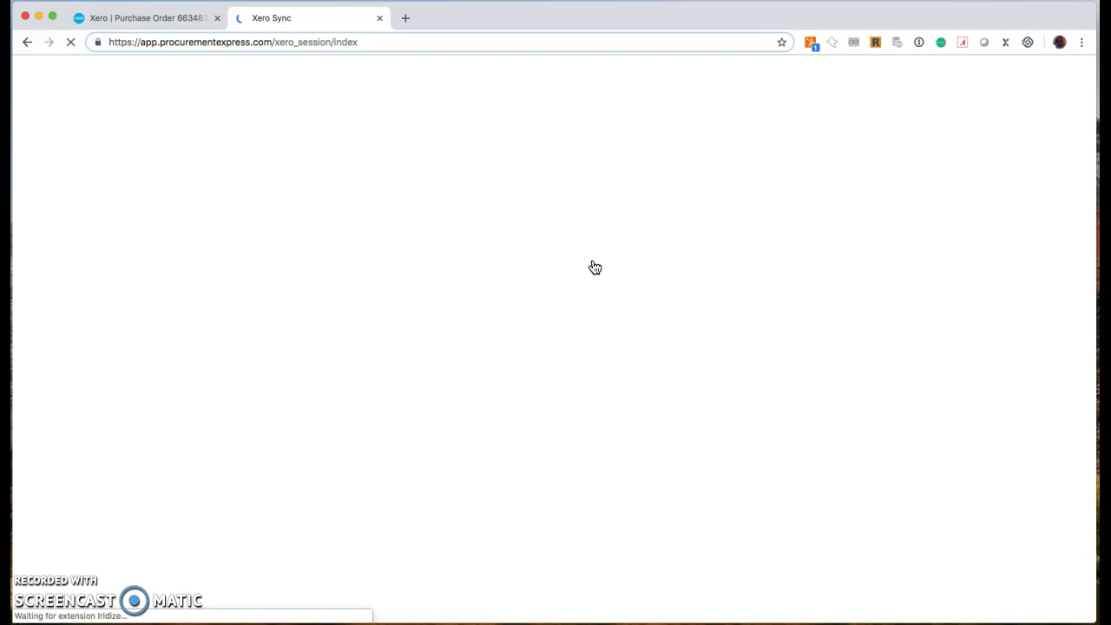
# Select the cancelled Amazon purchase order for USD 16.23 and sync its cancellation to Xero
pyautogui.click(236, 230)
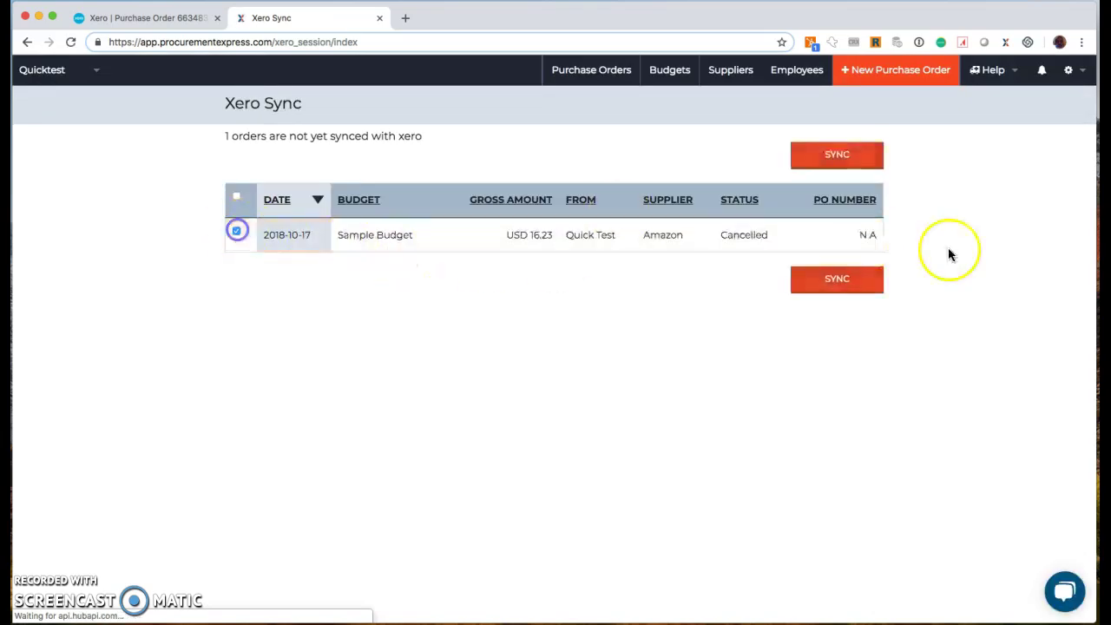
pyautogui.click(855, 279)
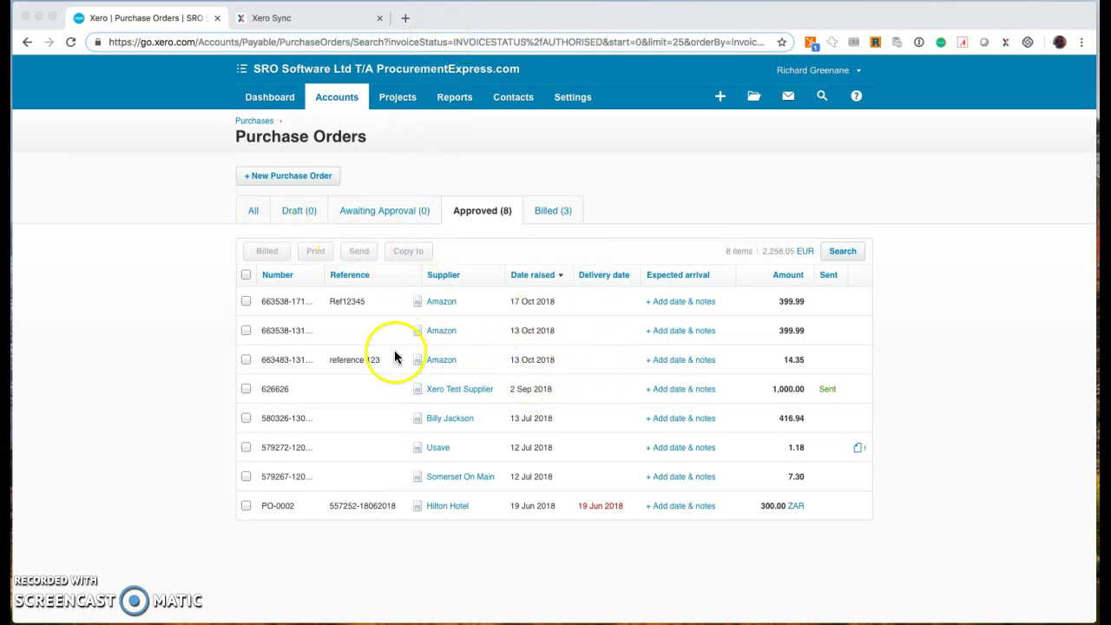
# List purchase orders of every status in Xero, check the cancelled Amazon order's status, and return to ProcurementExpress
pyautogui.click(253, 212)
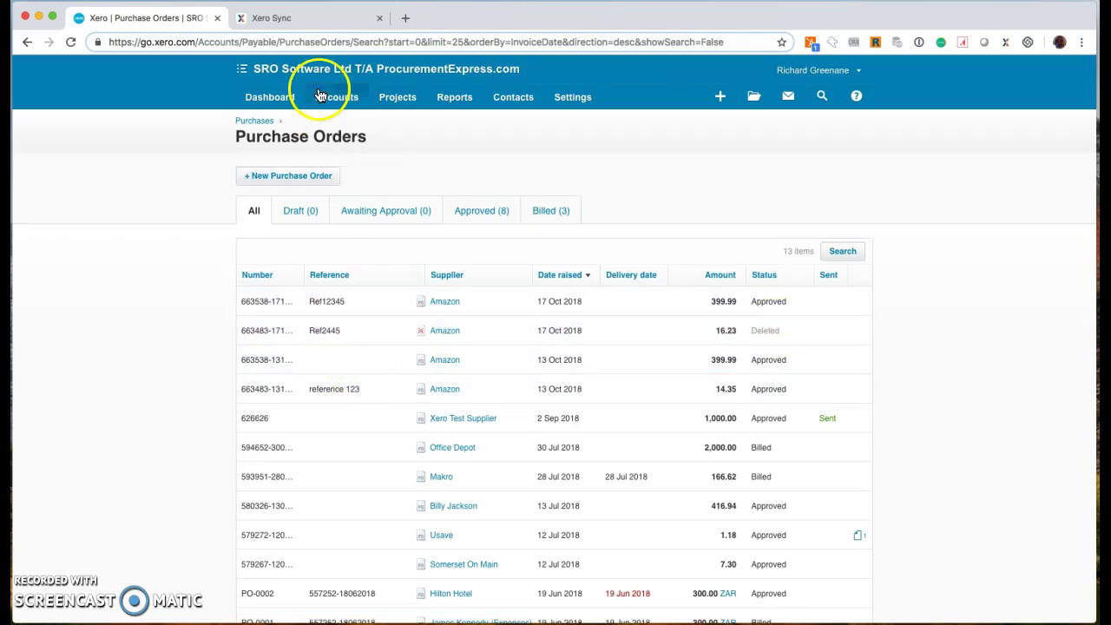
pyautogui.click(285, 19)
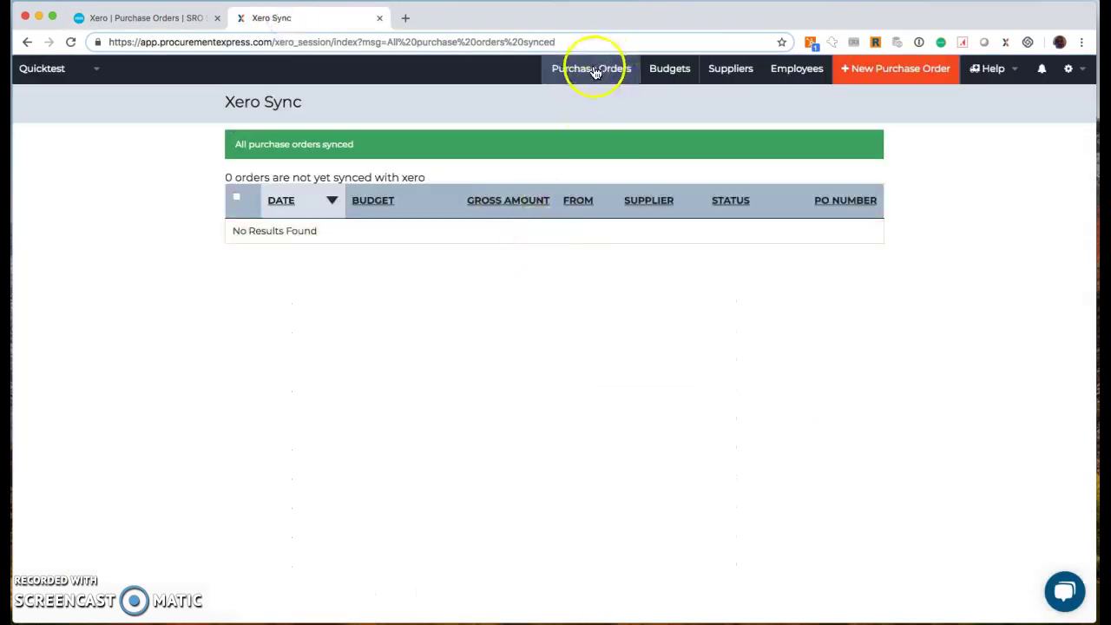